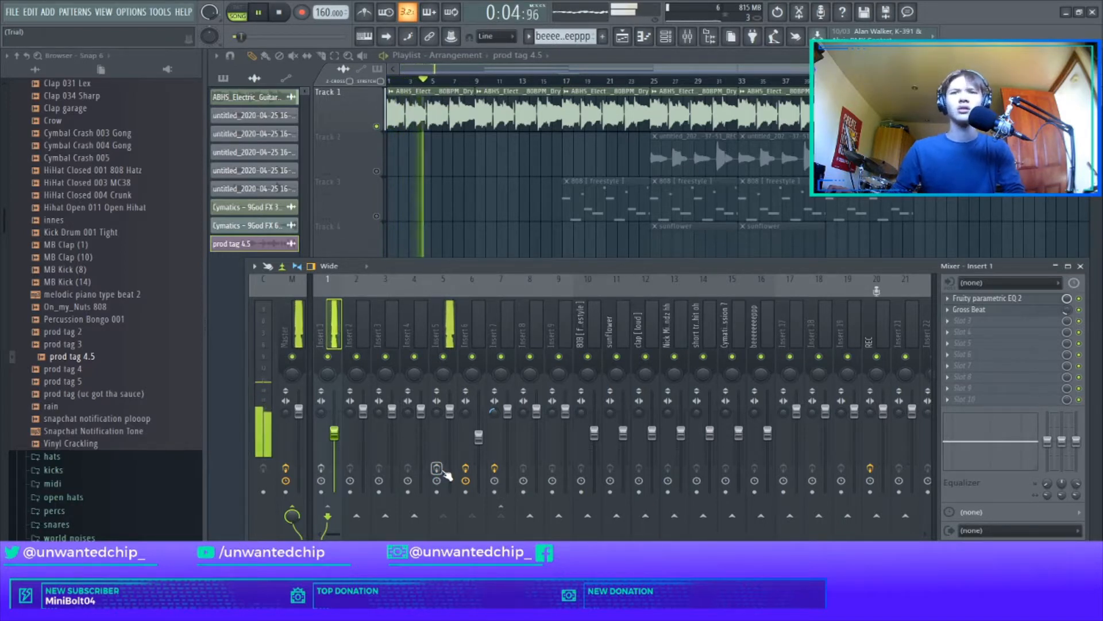
# Step: Stop playback and review the Fruity Reeverb 2, Fruity Delay 2 and Fruity Chorus settings on mixer Insert 5
pyautogui.press('space')
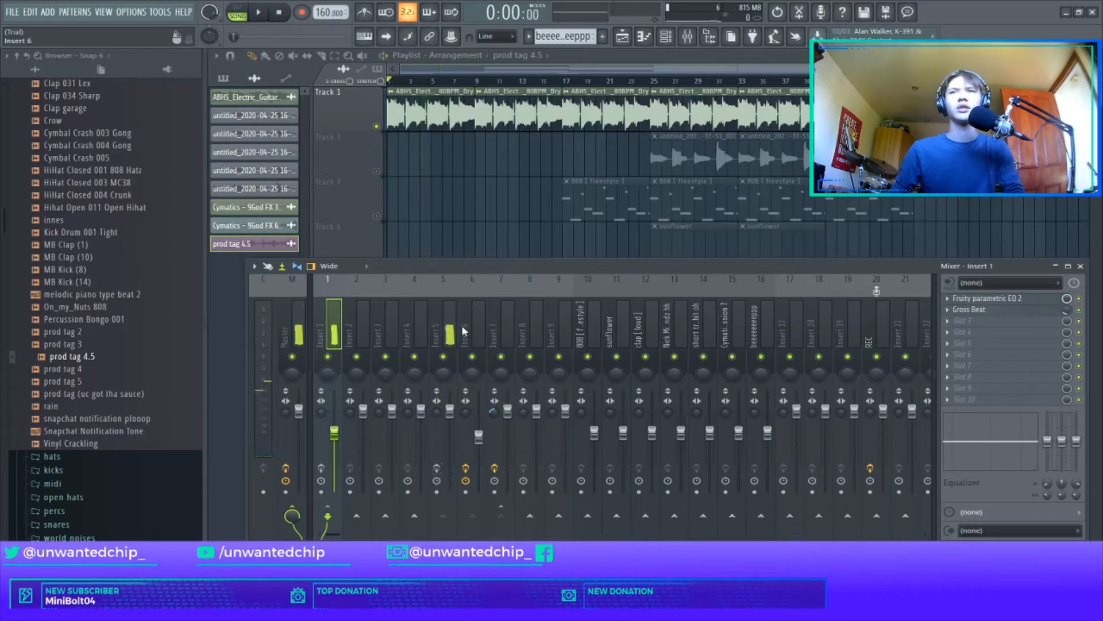
pyautogui.click(452, 325)
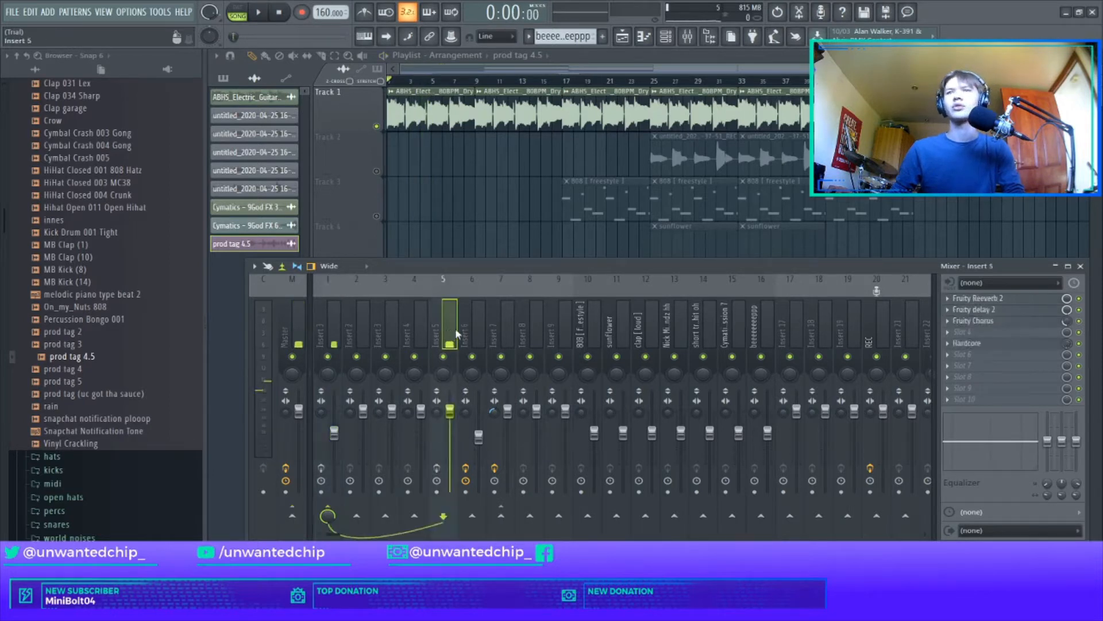
pyautogui.click(1003, 298)
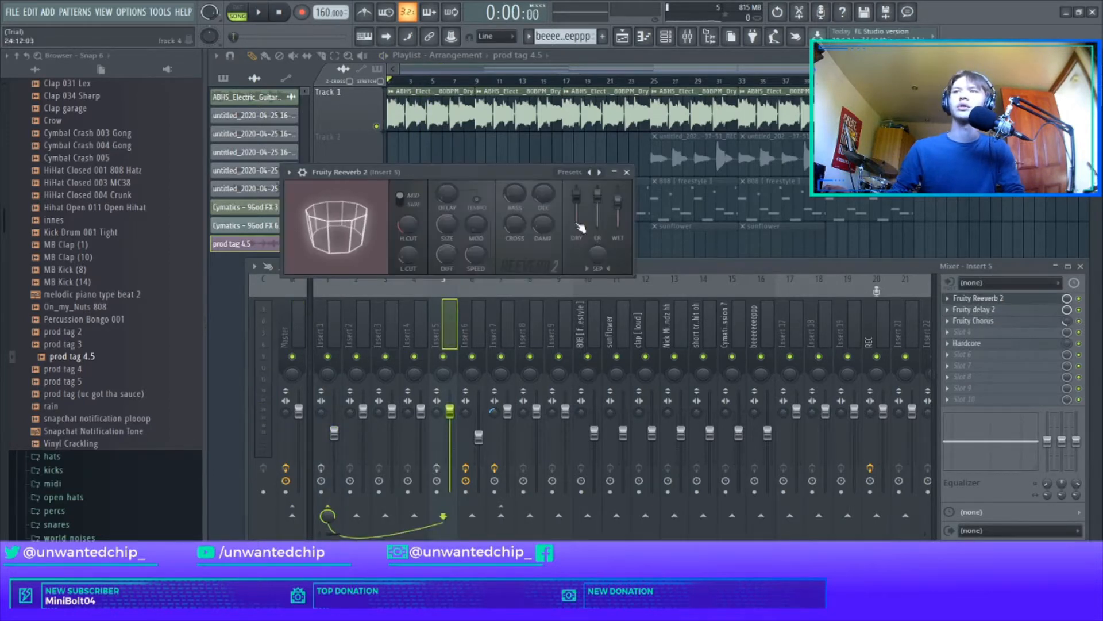
pyautogui.click(1003, 298)
pyautogui.click(1003, 310)
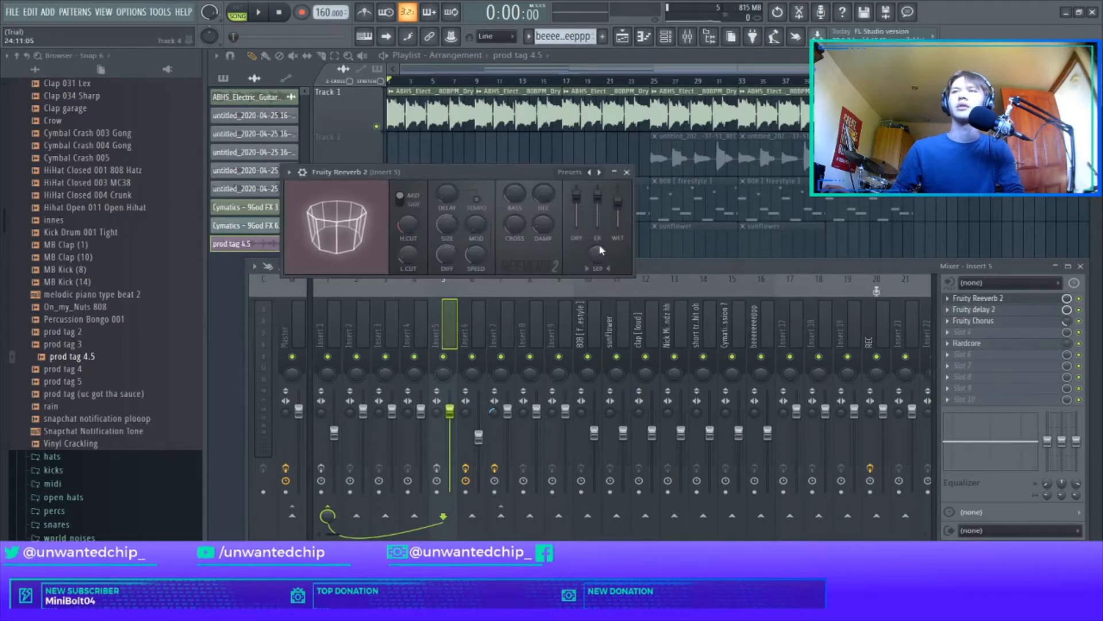
pyautogui.click(628, 175)
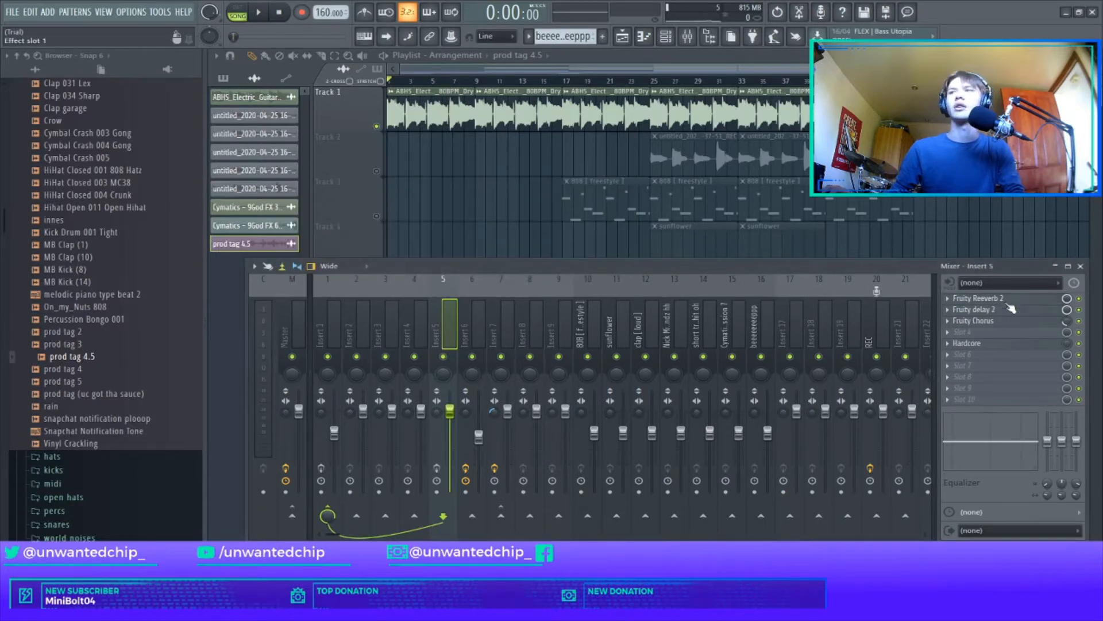
pyautogui.click(985, 311)
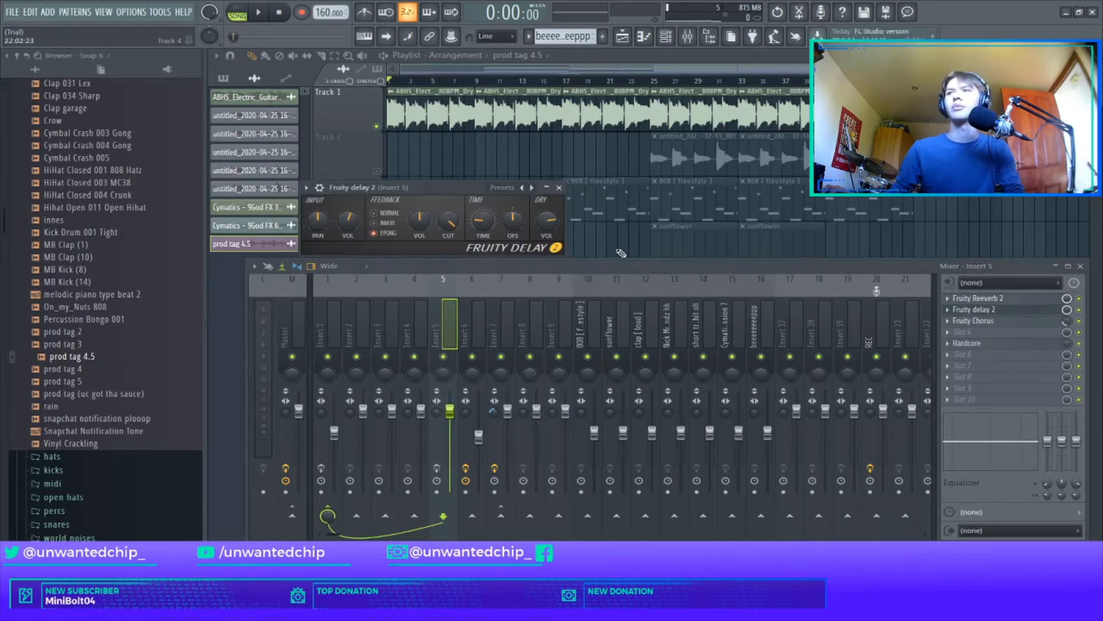
pyautogui.click(559, 187)
pyautogui.click(972, 321)
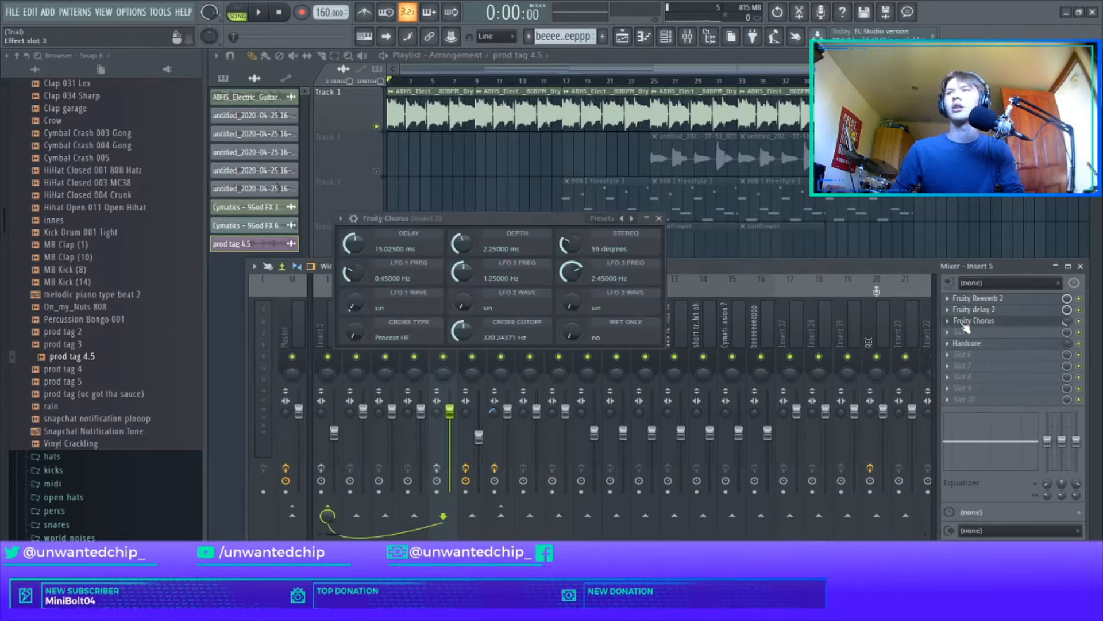
pyautogui.click(658, 219)
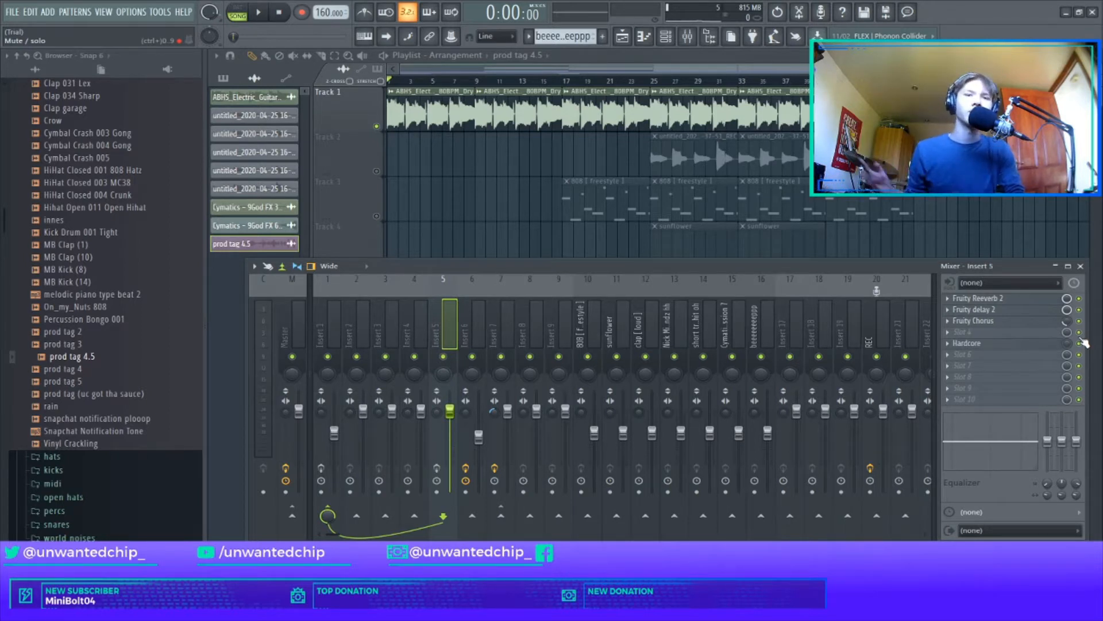
# Step: Enable the effect slots on mixer Insert 5 and Insert 1
pyautogui.click(438, 467)
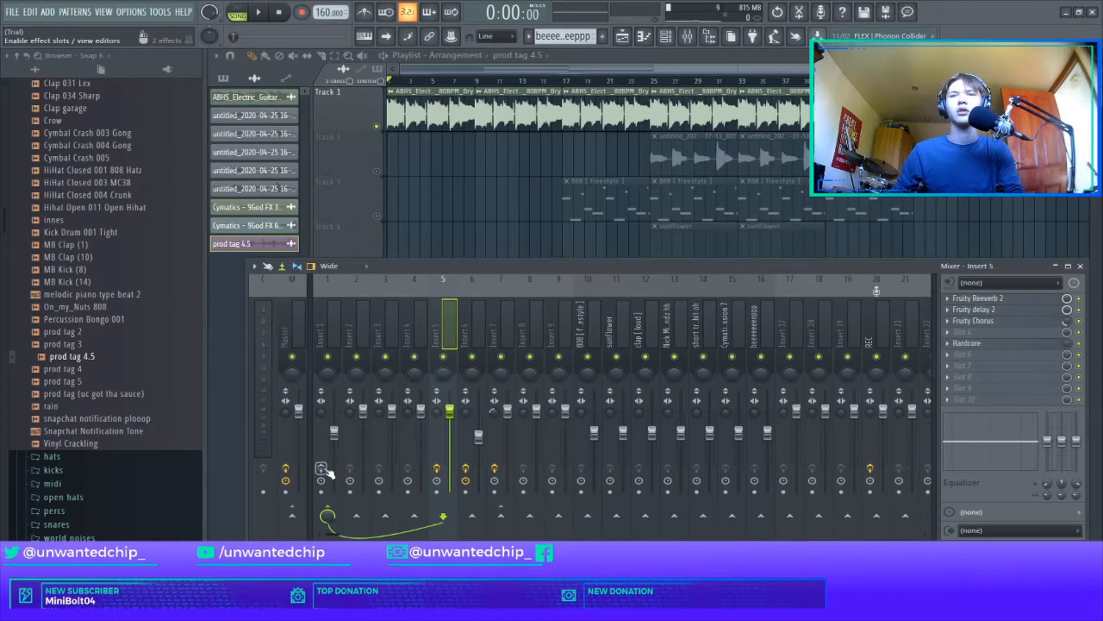
pyautogui.click(334, 369)
# Step: Review the Fruity Parametric EQ 2 curve and the Gross Beat time pattern on mixer Insert 1
pyautogui.click(994, 299)
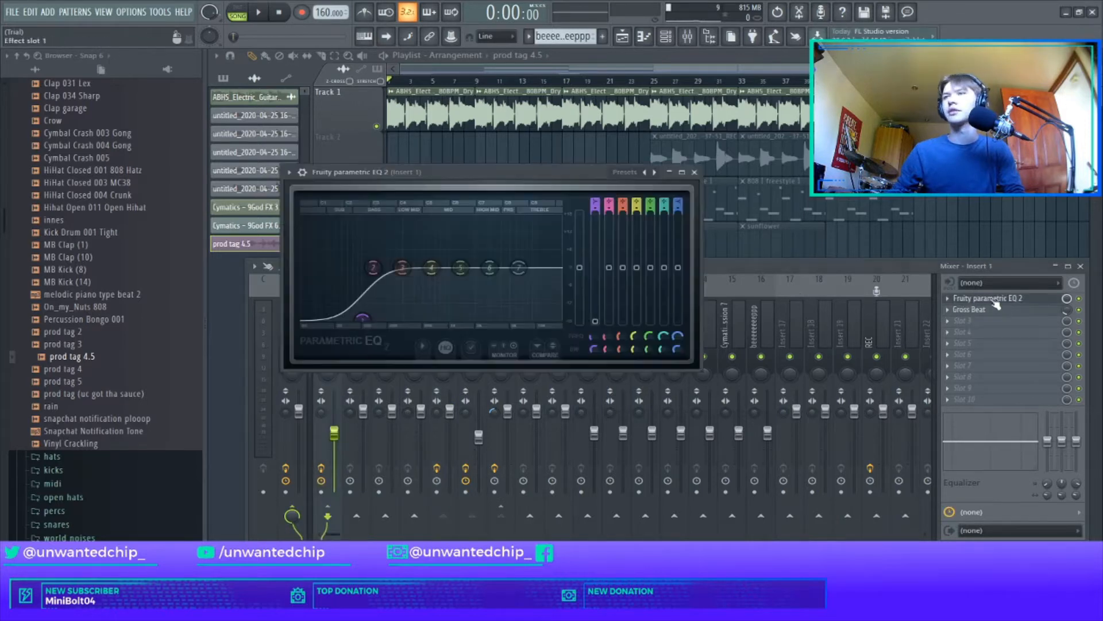
pyautogui.click(699, 184)
pyautogui.click(970, 309)
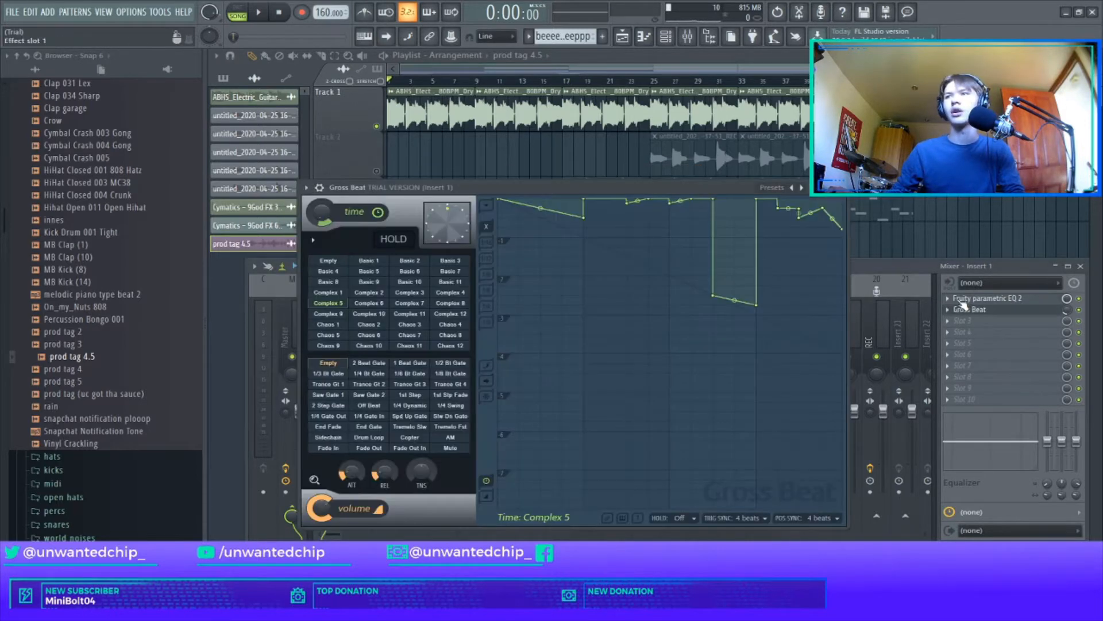
pyautogui.click(841, 187)
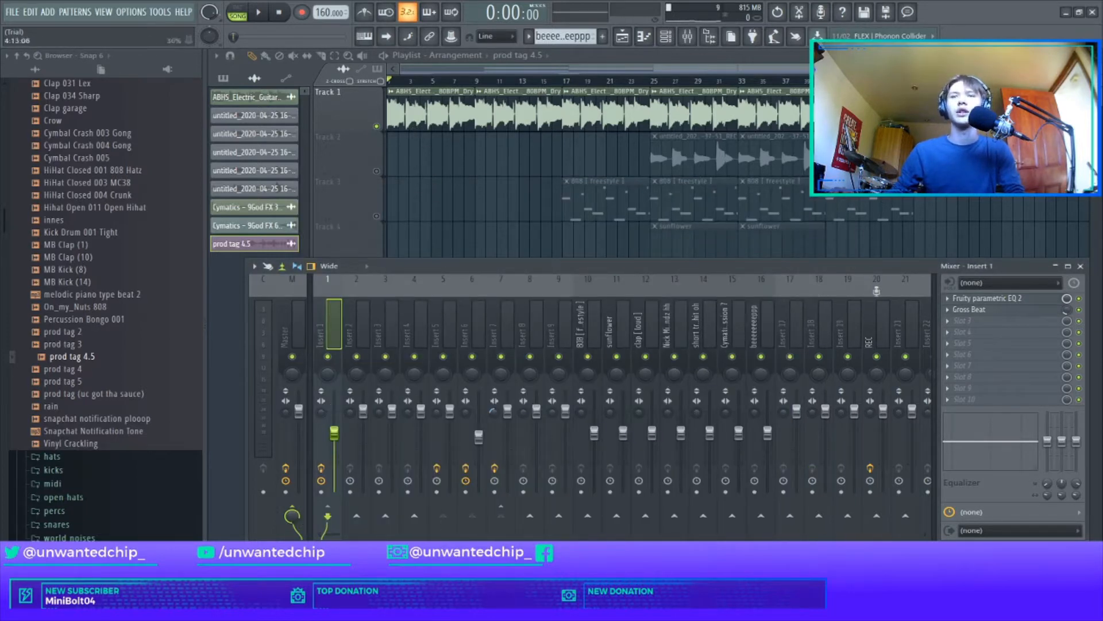
pyautogui.click(970, 309)
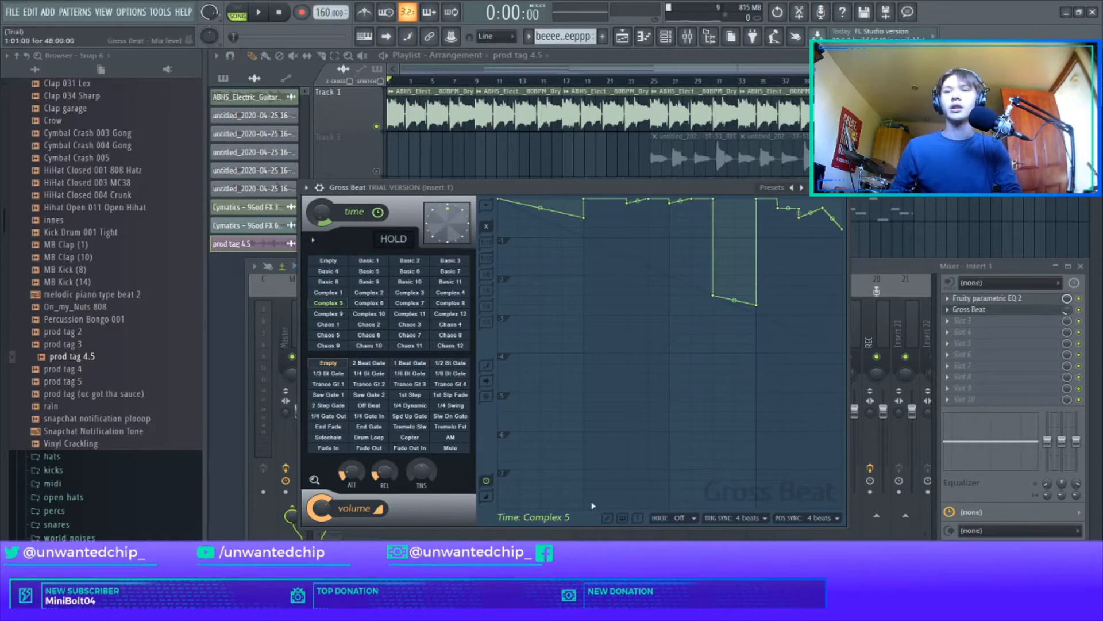
pyautogui.moveTo(651, 187); pyautogui.dragTo(584, 147)
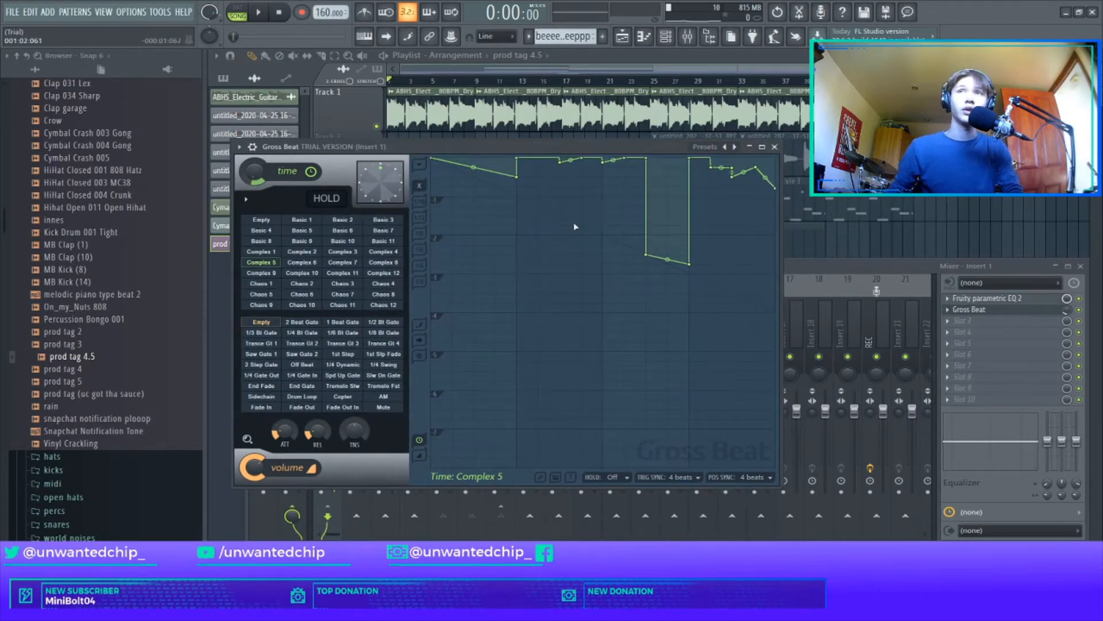
pyautogui.click(776, 147)
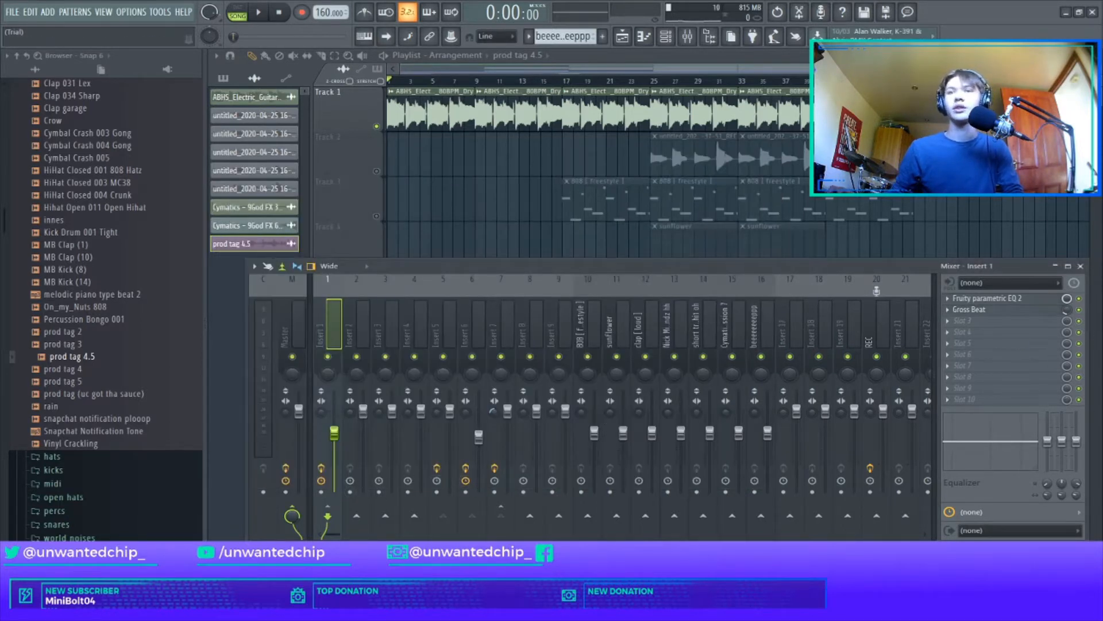
# Step: Close the mixer and play the guitar on Track 1 from the start and again from bar 41
pyautogui.click(1081, 266)
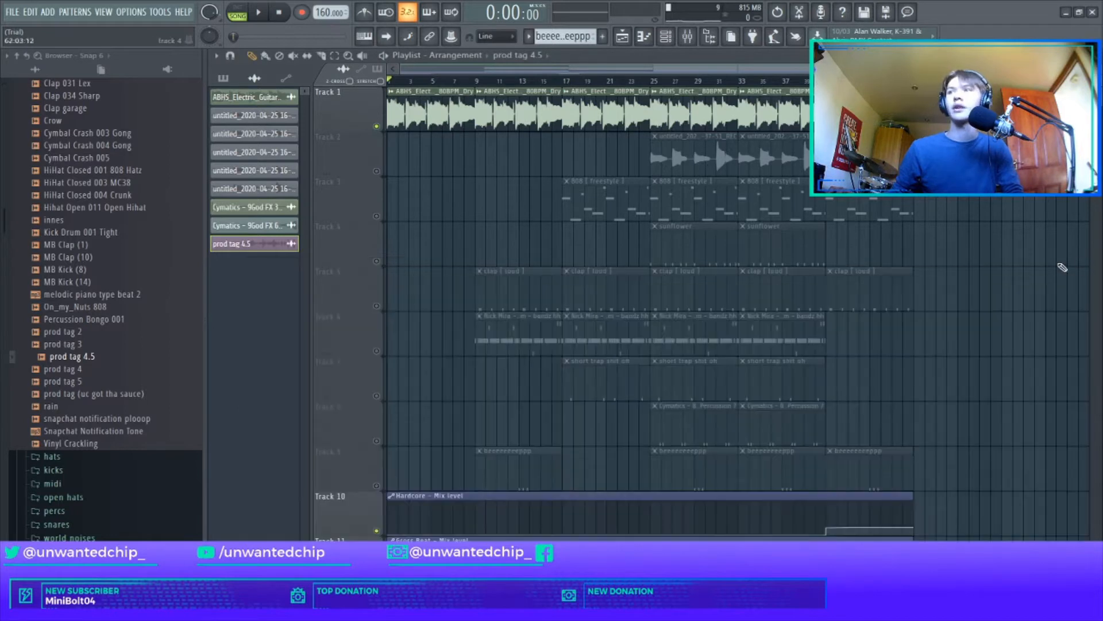
pyautogui.click(260, 14)
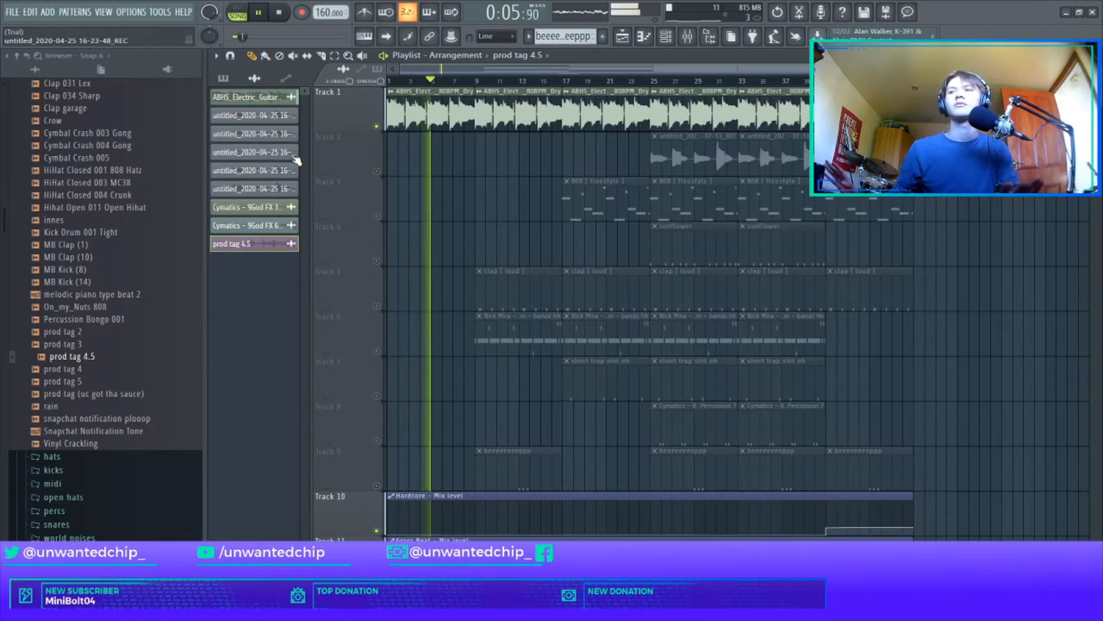
pyautogui.press('space')
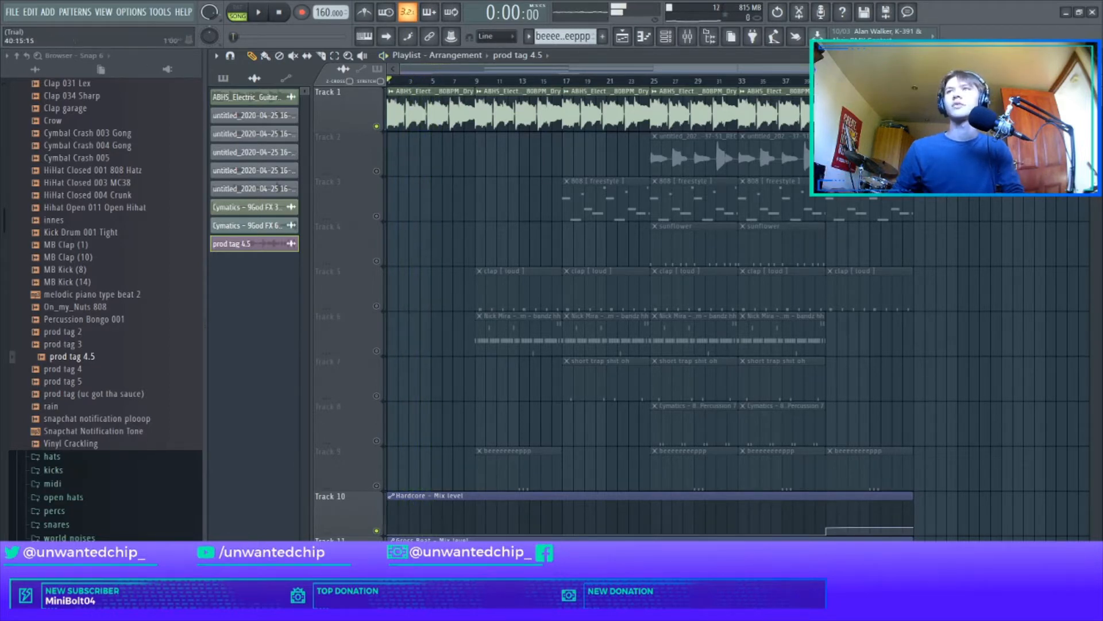
pyautogui.click(825, 81)
pyautogui.press('space')
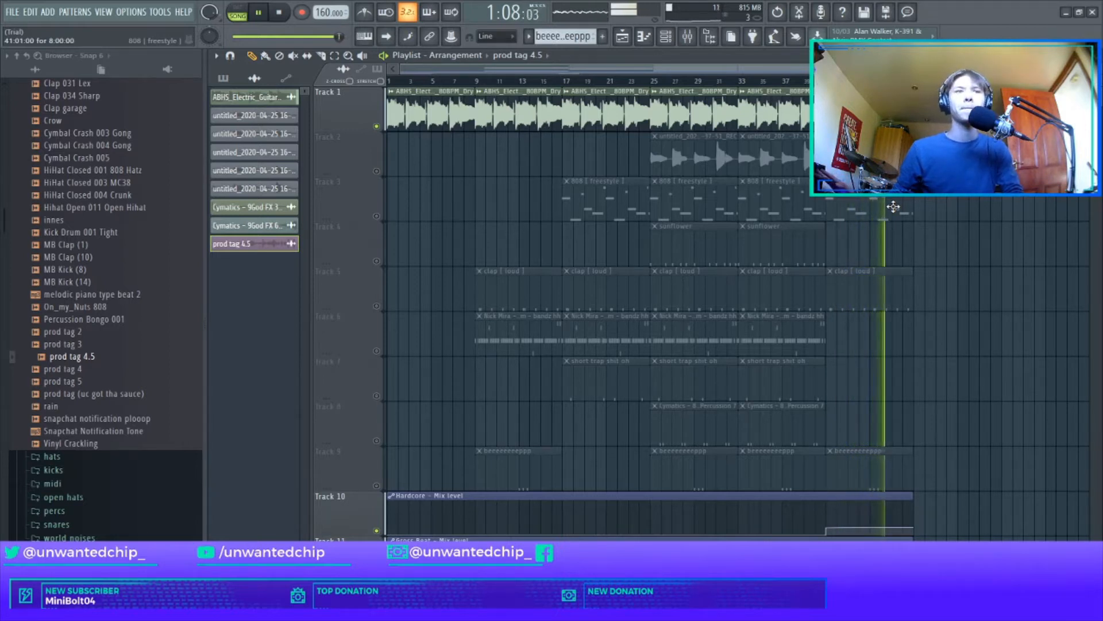
pyautogui.press('space')
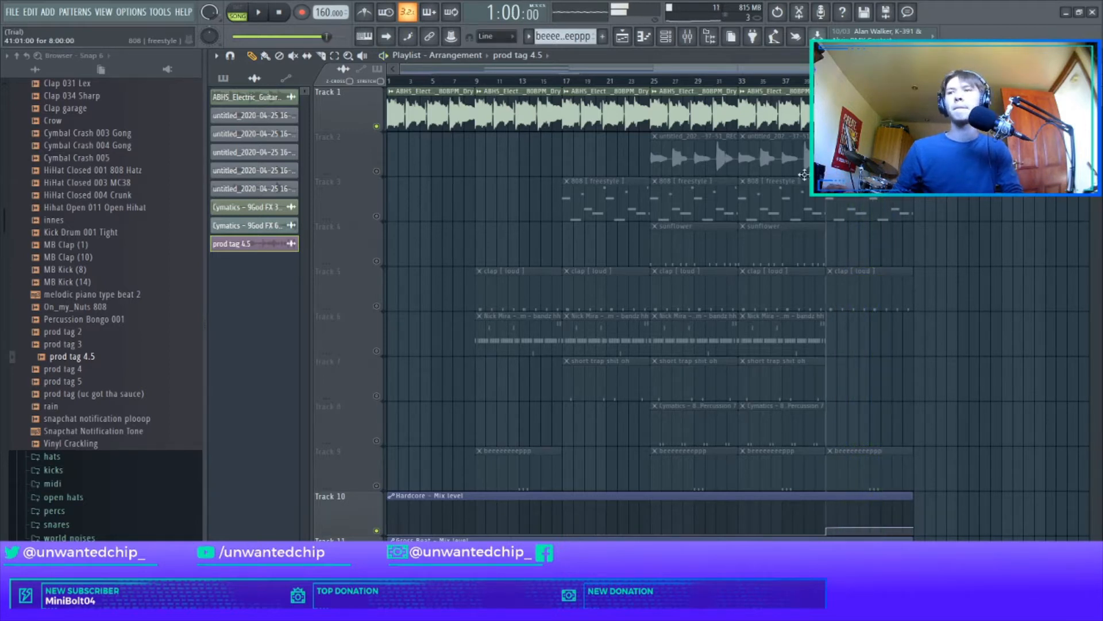
pyautogui.click(286, 13)
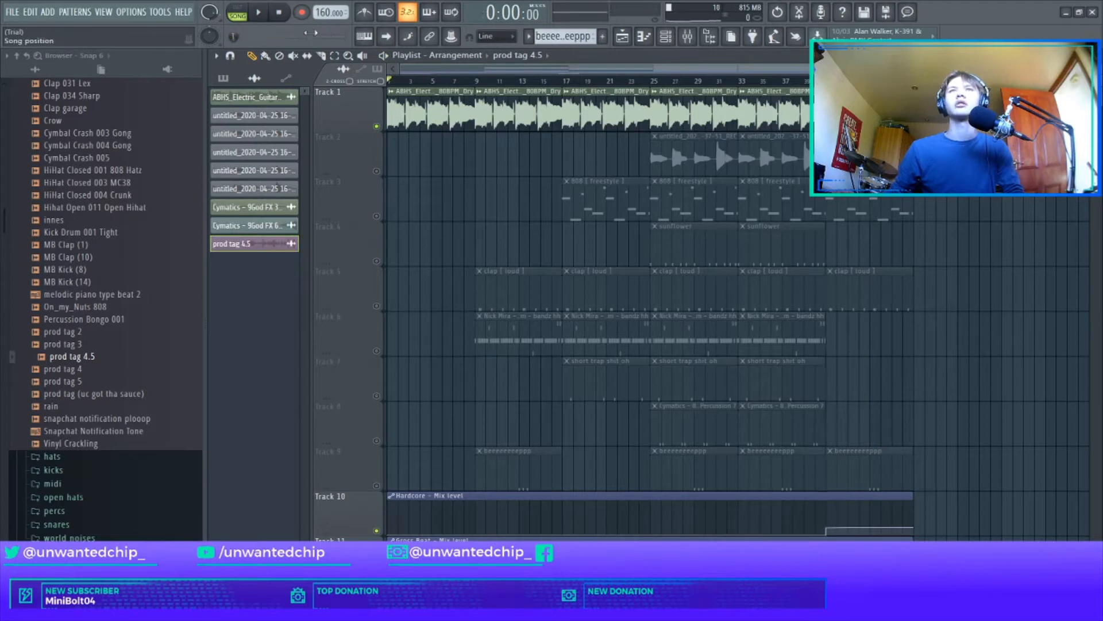
# Step: Mute Track 1, unmute Track 2 and place the playhead at bar 25
pyautogui.click(377, 126)
pyautogui.click(377, 171)
pyautogui.click(652, 81)
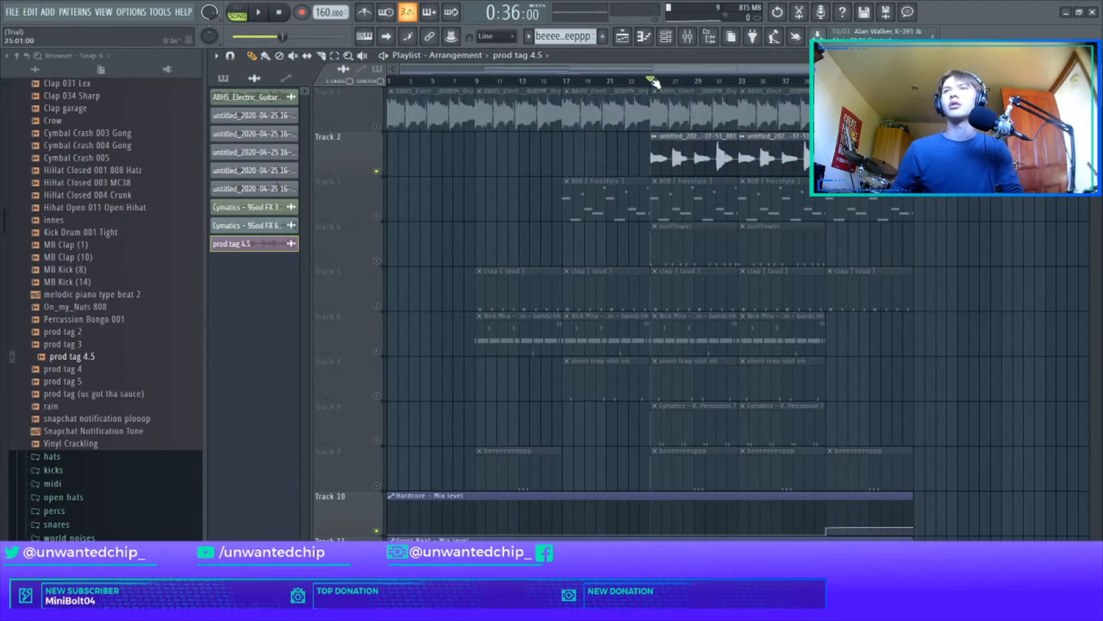
# Step: Inspect the sample settings of the recorded clip on Track 2 and listen to it from bar 25
pyautogui.doubleClick(696, 151)
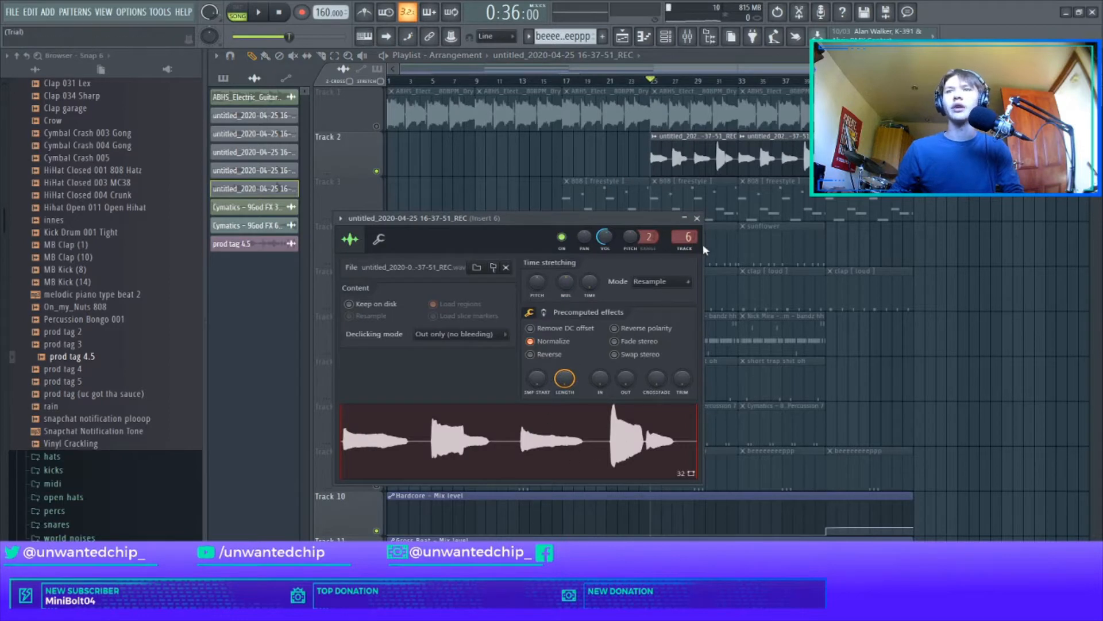
pyautogui.click(696, 219)
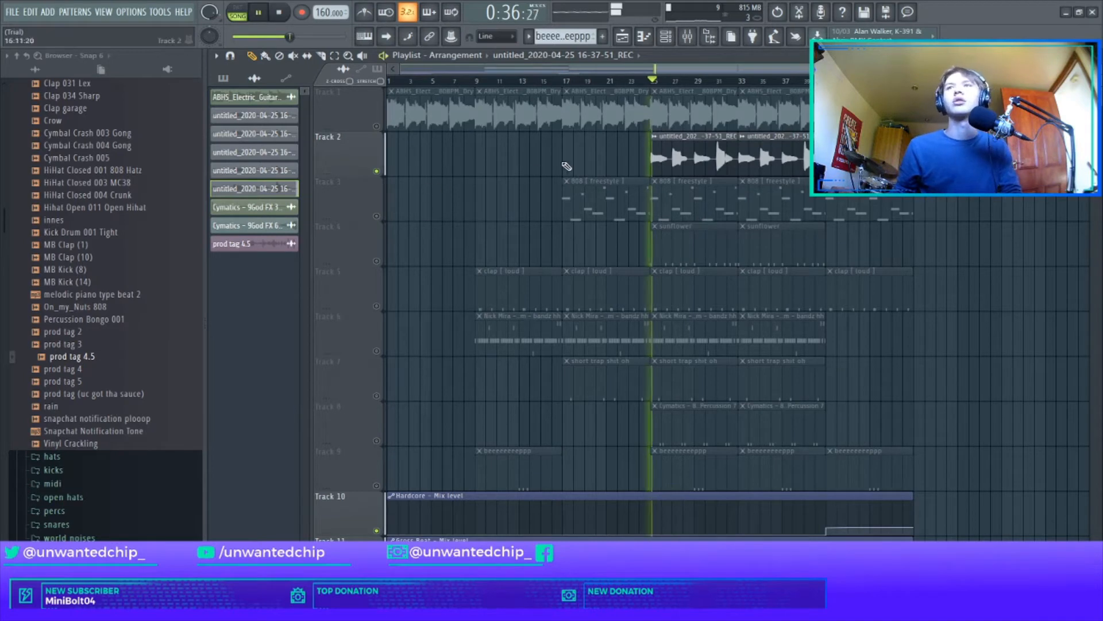
pyautogui.doubleClick(661, 163)
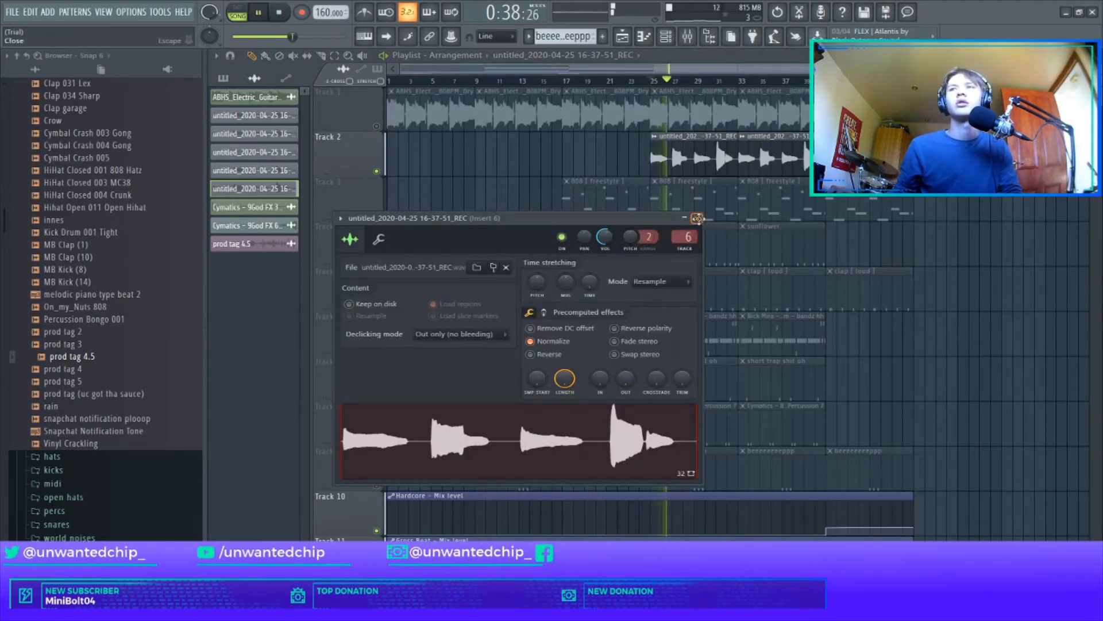
pyautogui.click(697, 218)
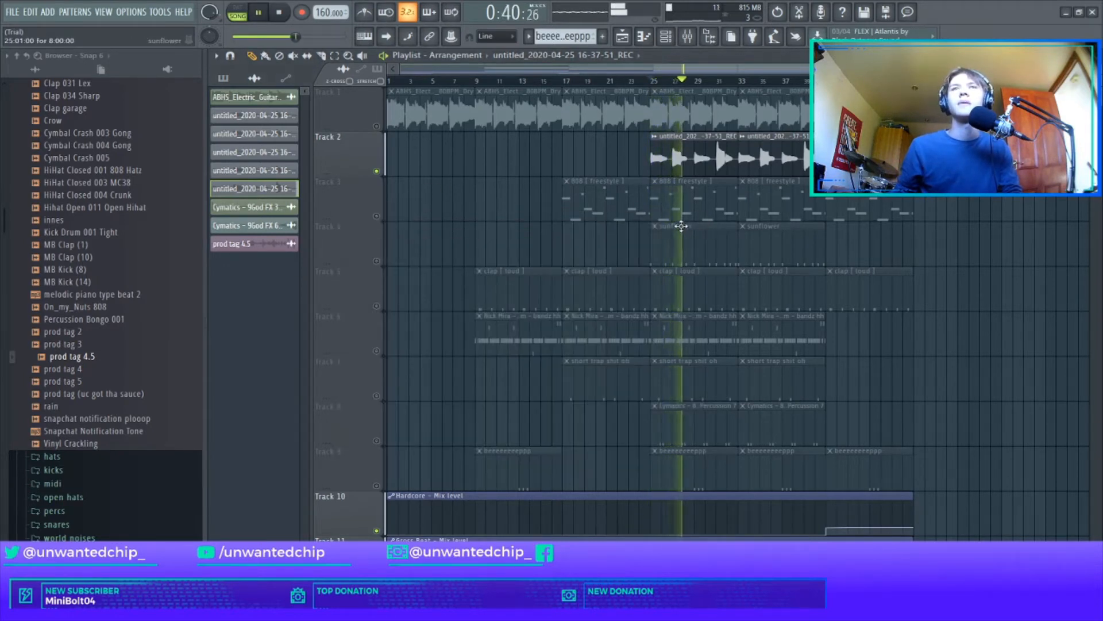
pyautogui.press('space')
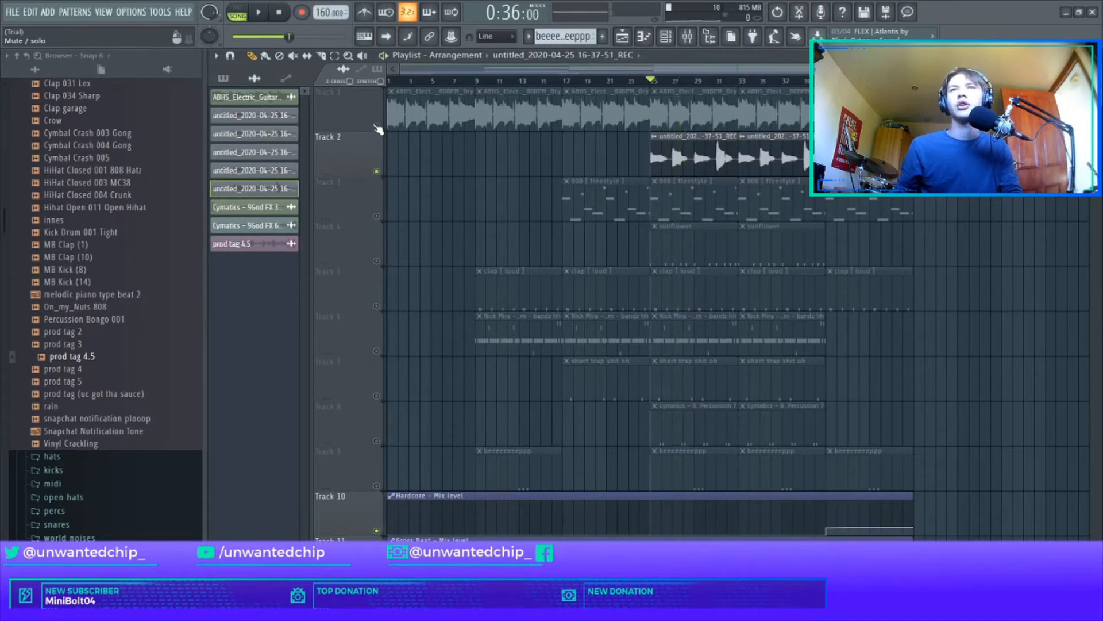
# Step: Unmute Track 1, listen to it together with Track 2 from bar 25, and mute both tracks
pyautogui.click(376, 126)
pyautogui.press('space')
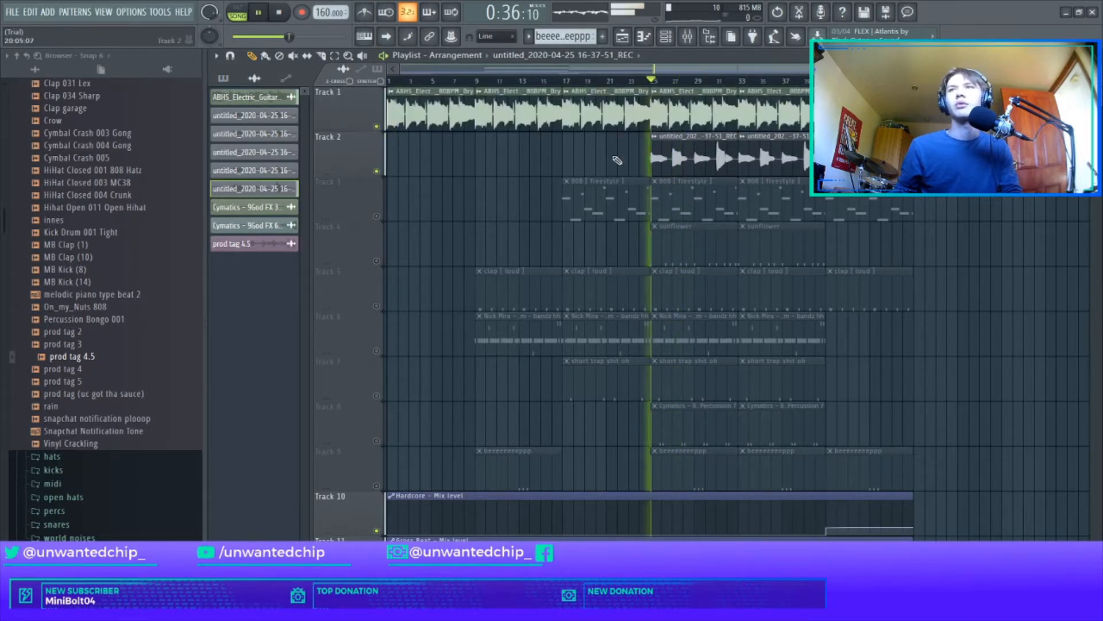
pyautogui.click(377, 171)
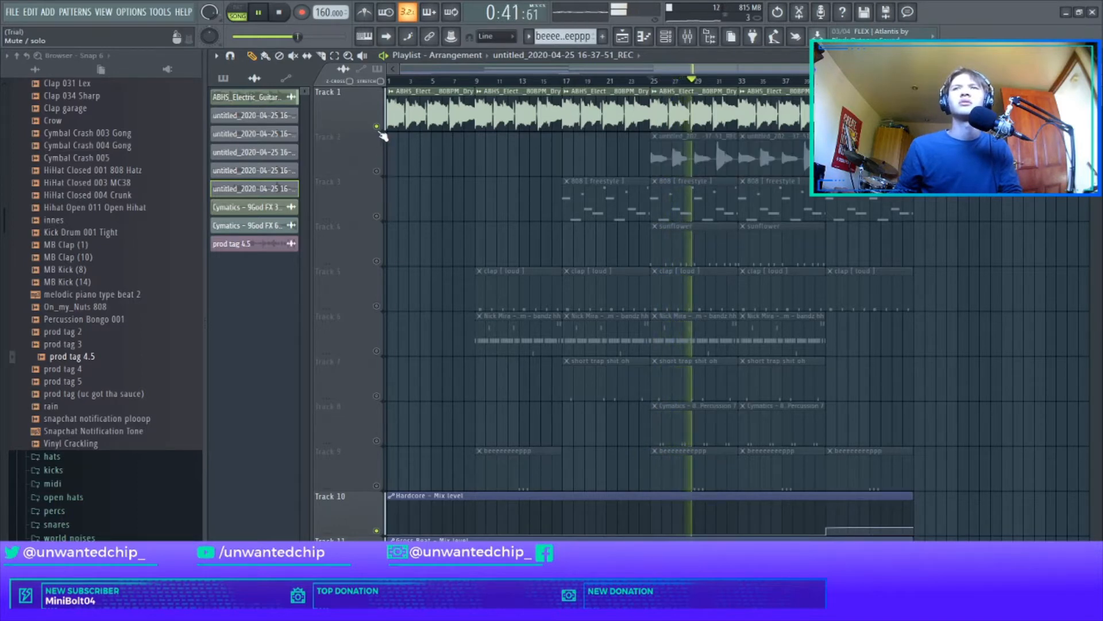
pyautogui.click(379, 132)
pyautogui.press('space')
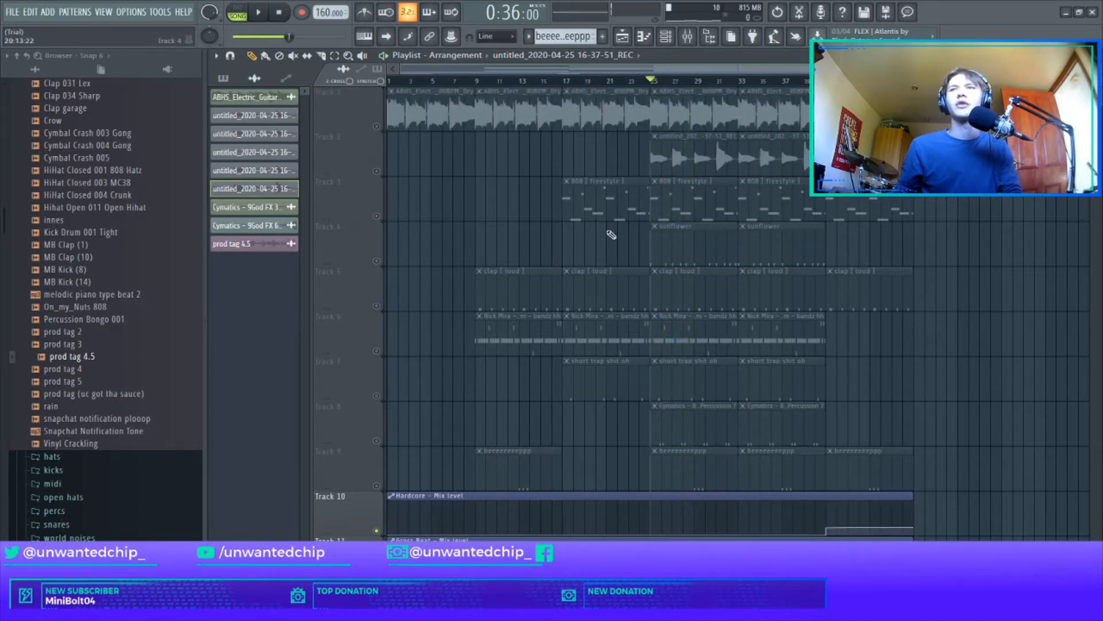
# Step: Review Fruity Parametric EQ 2 and Fruity Limiter on mixer Insert 6 and Fruity Reeverb 2 on Insert 7
pyautogui.press('F9')
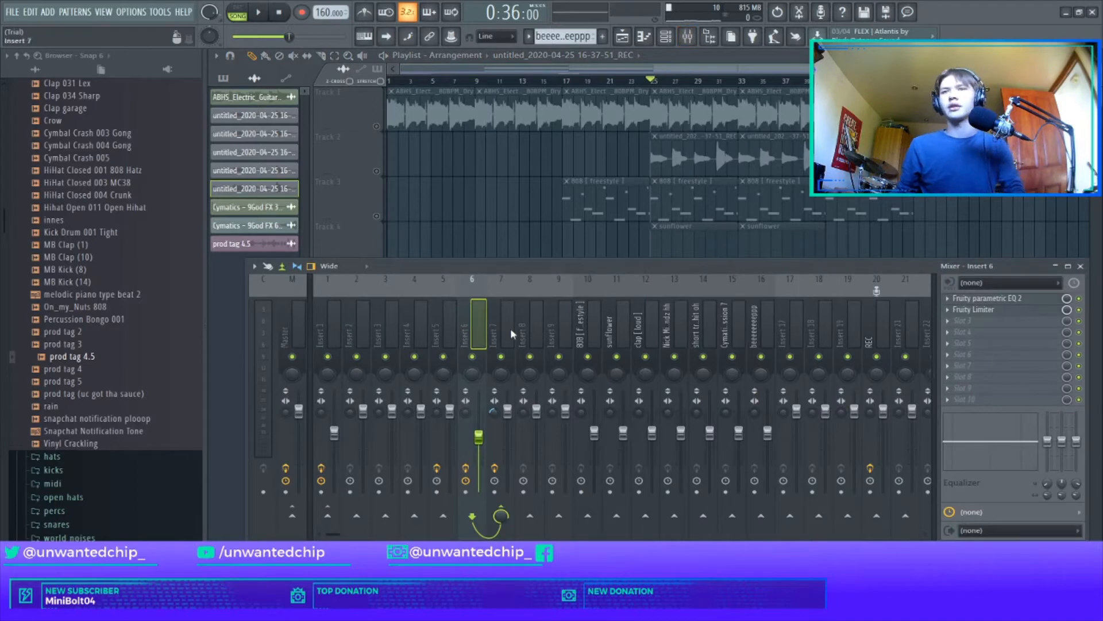
pyautogui.click(977, 298)
pyautogui.click(971, 309)
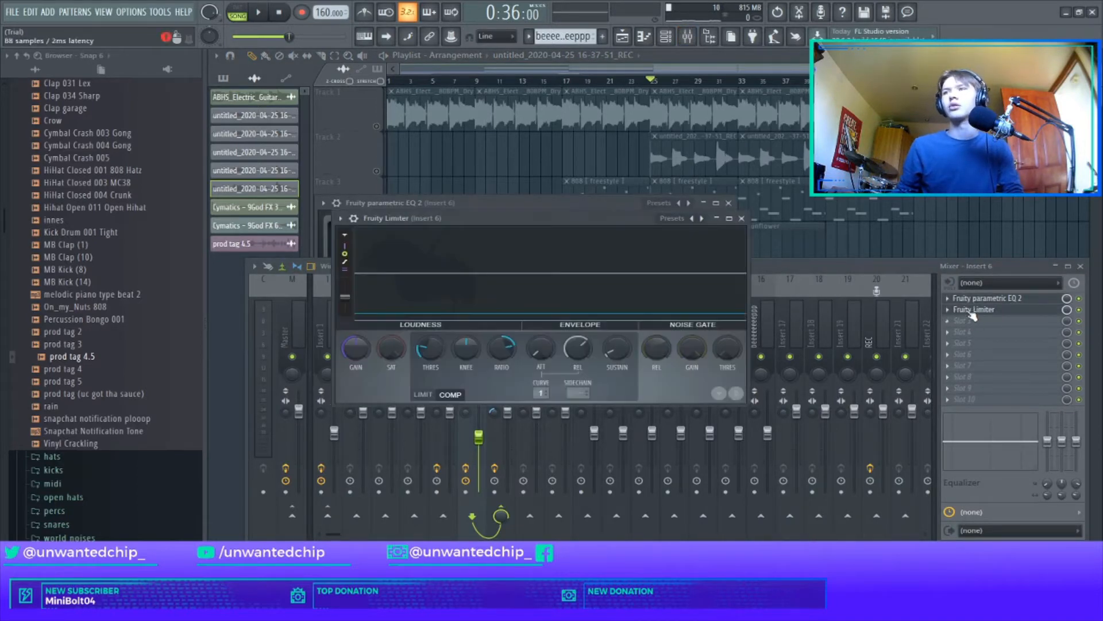
pyautogui.click(742, 218)
pyautogui.click(729, 203)
pyautogui.click(505, 320)
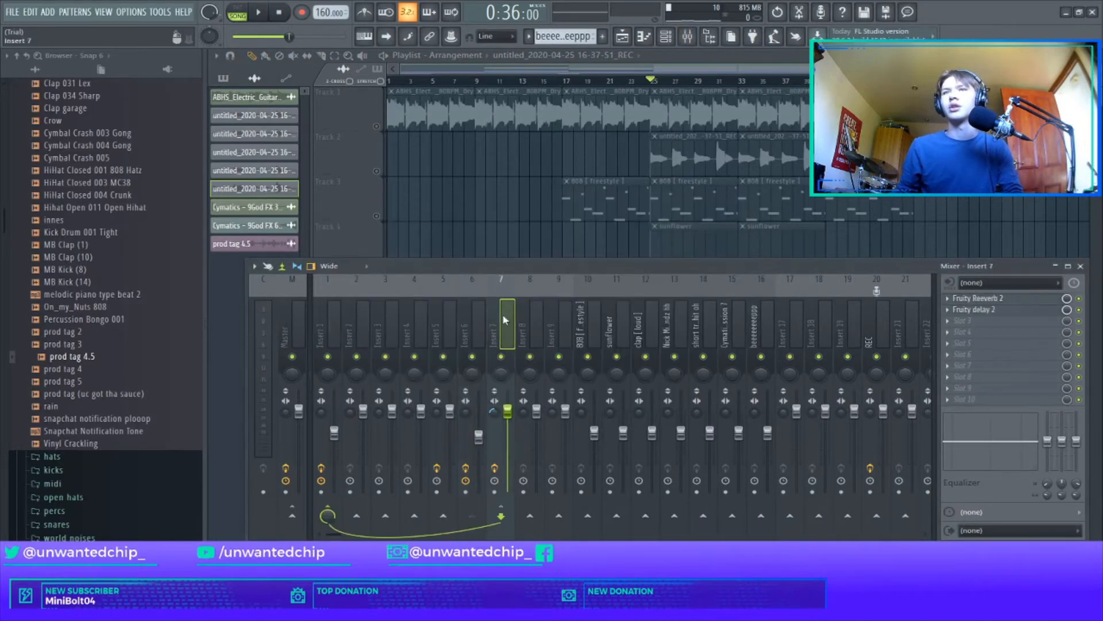
pyautogui.click(991, 298)
pyautogui.click(991, 298)
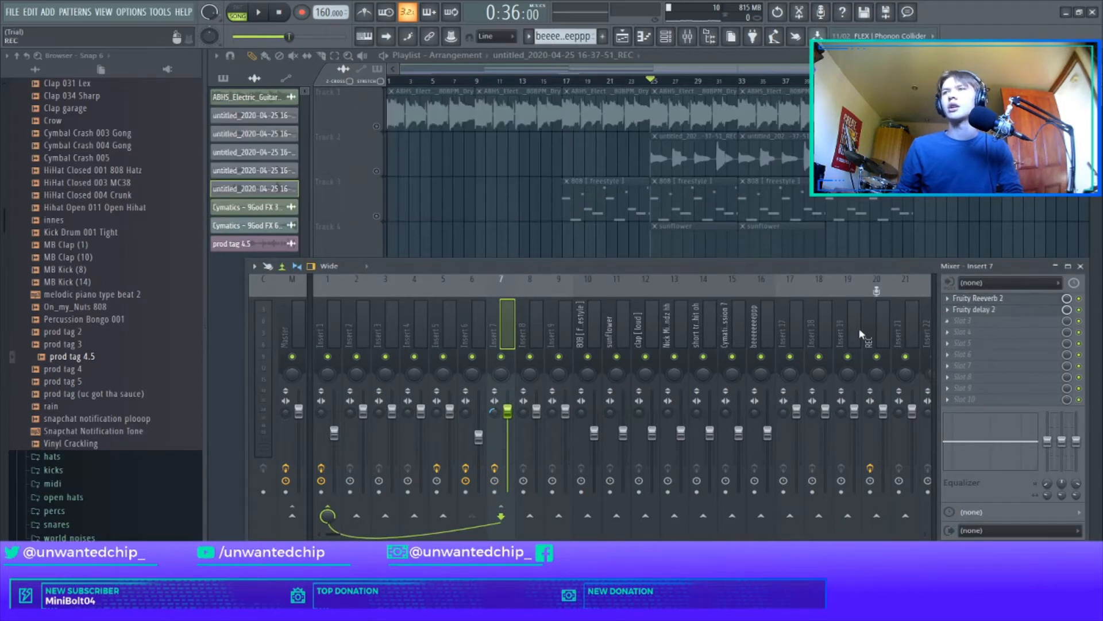
pyautogui.click(1079, 267)
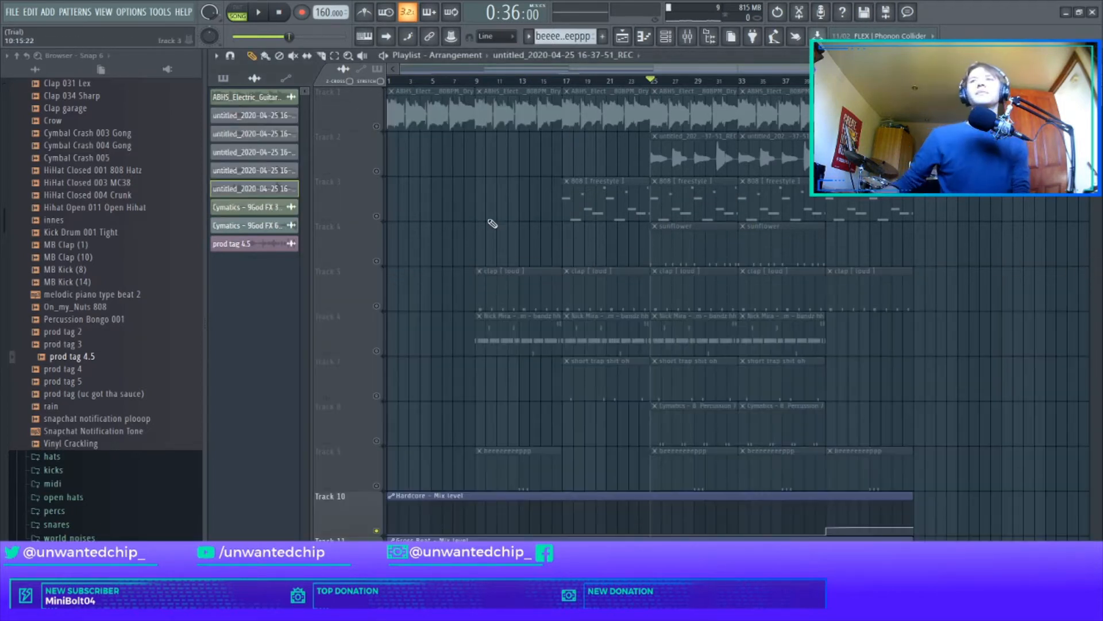
# Step: Unmute Track 3, view the notes of its 808 [ freestyle ] pattern in the piano roll and listen from bar 25
pyautogui.click(383, 219)
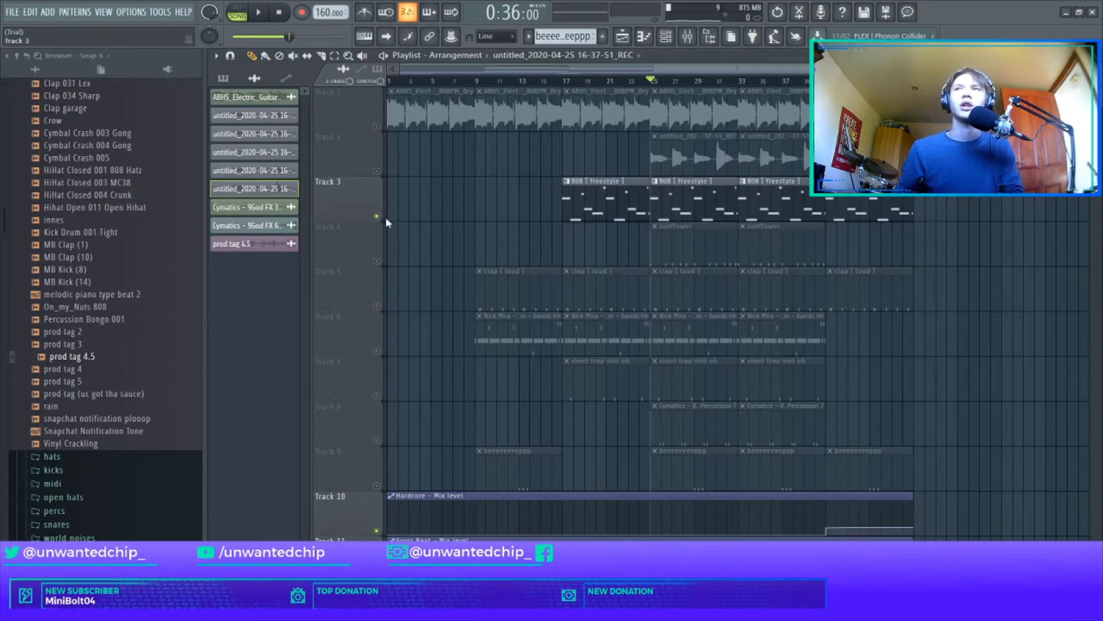
pyautogui.doubleClick(729, 208)
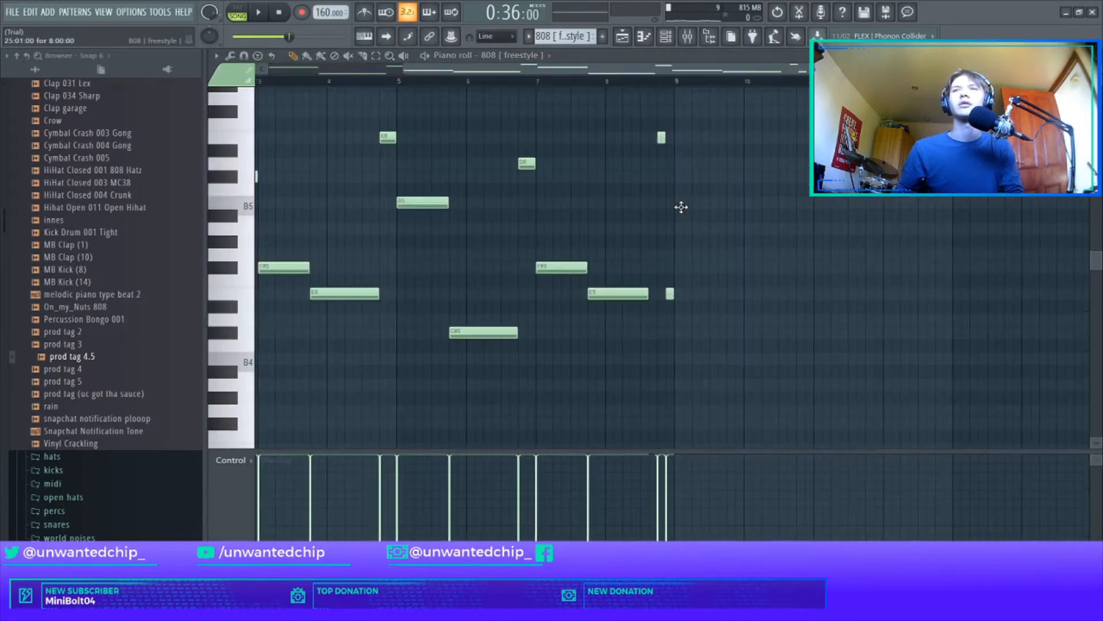
pyautogui.click(251, 207)
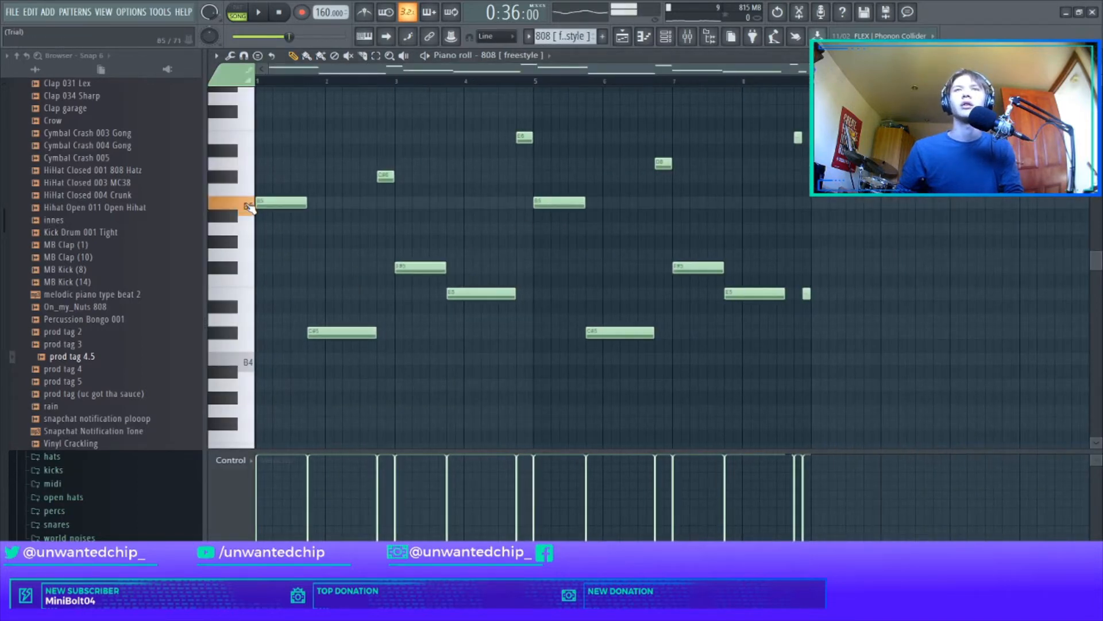
pyautogui.press('space')
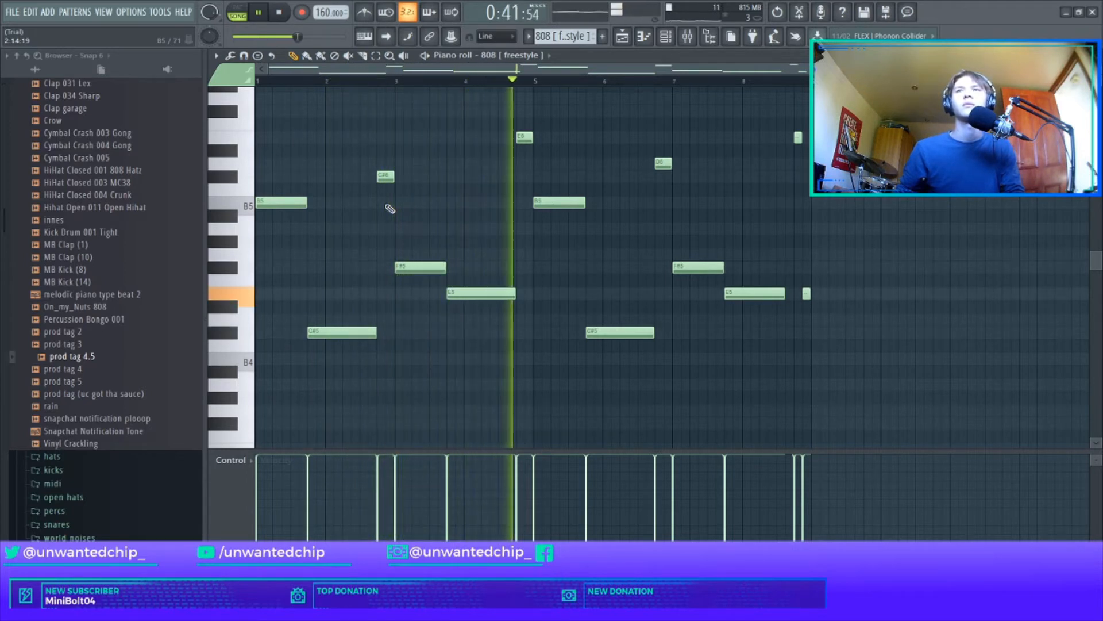
pyautogui.press('space')
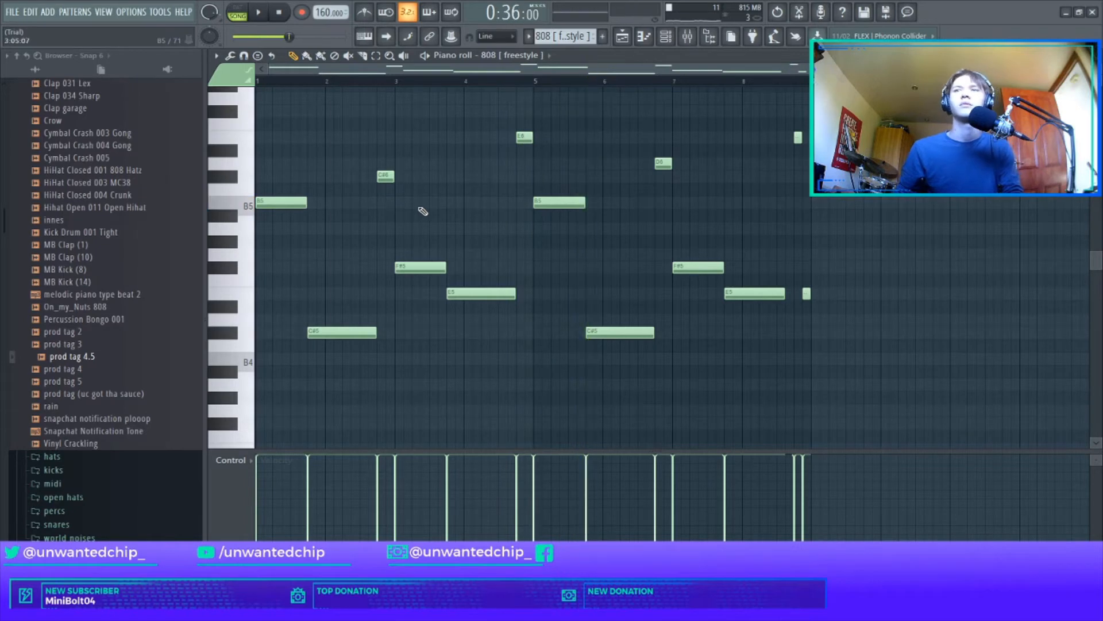
pyautogui.press('F5')
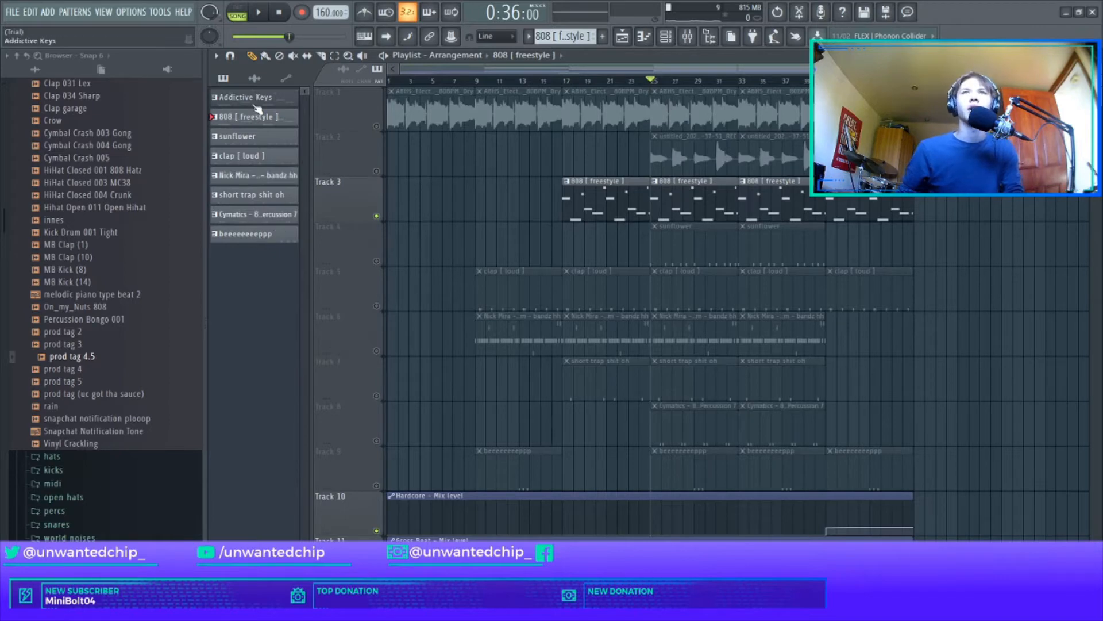
# Step: Examine the notes of the Addictive Keys pattern in the piano roll and return to the playlist
pyautogui.click(258, 97)
pyautogui.click(666, 36)
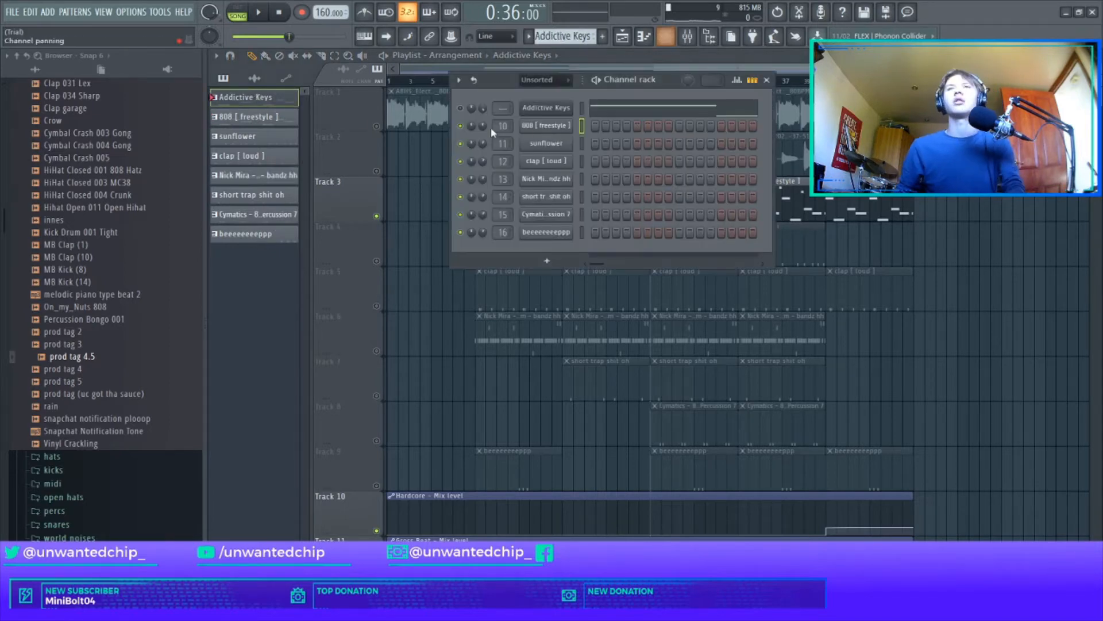
pyautogui.click(623, 112)
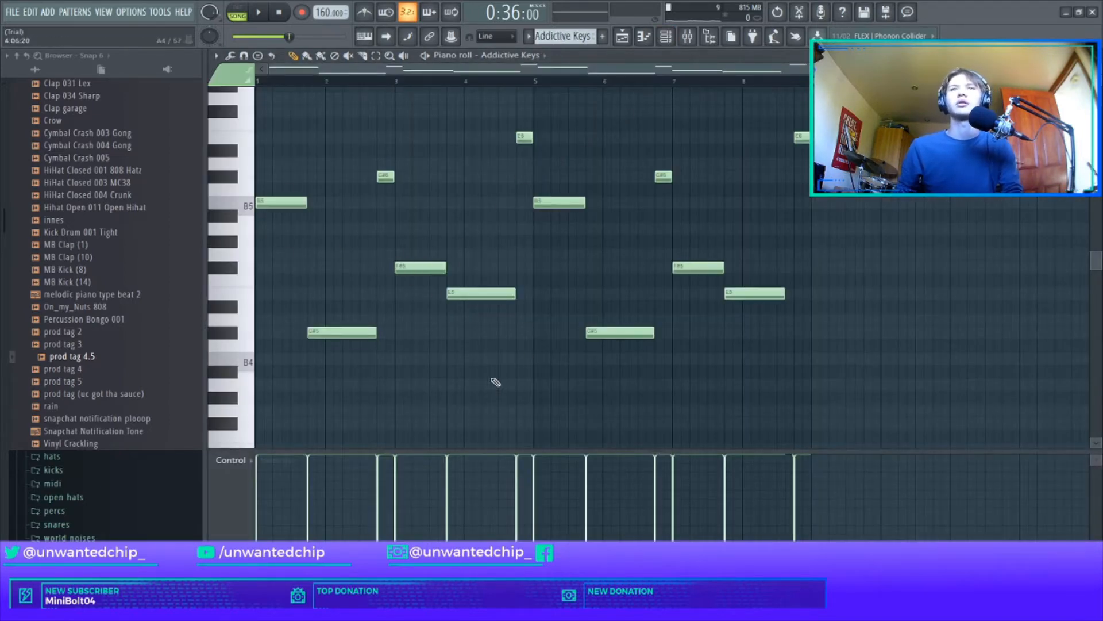
pyautogui.press('Escape')
pyautogui.click(767, 80)
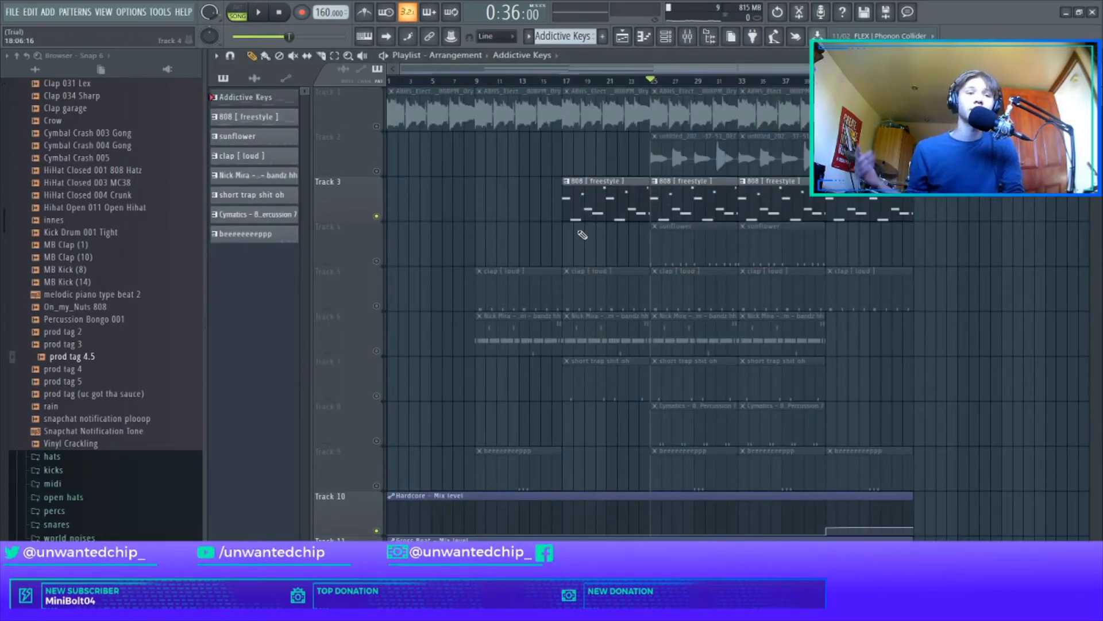
# Step: Unmute Track 4, play it with the 808 from bar 25 and view the sunflower pattern's notes
pyautogui.click(378, 262)
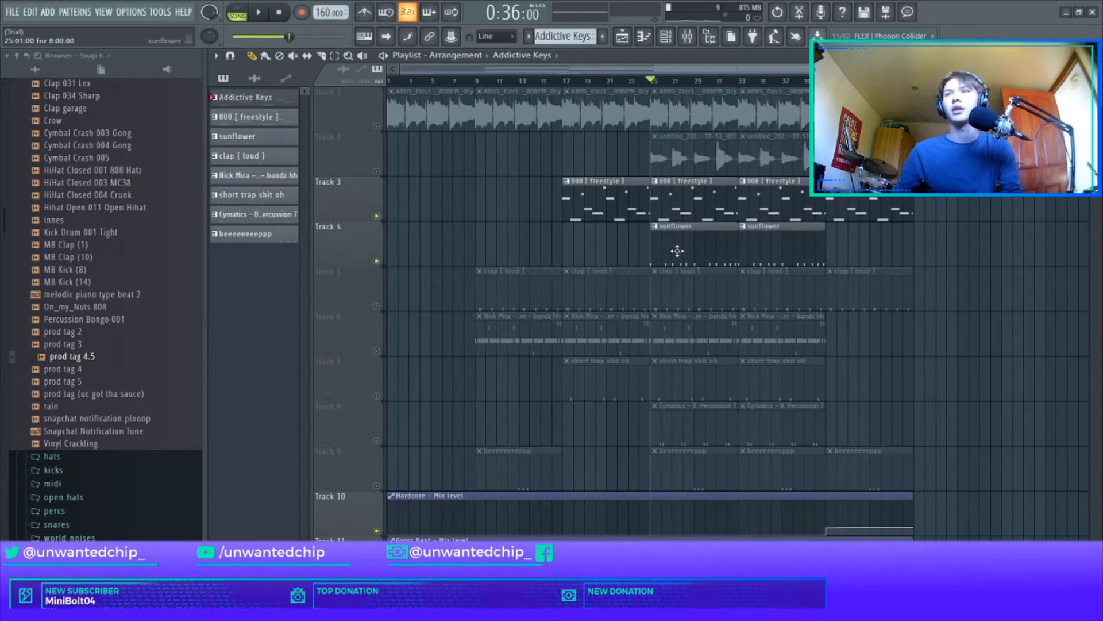
pyautogui.press('space')
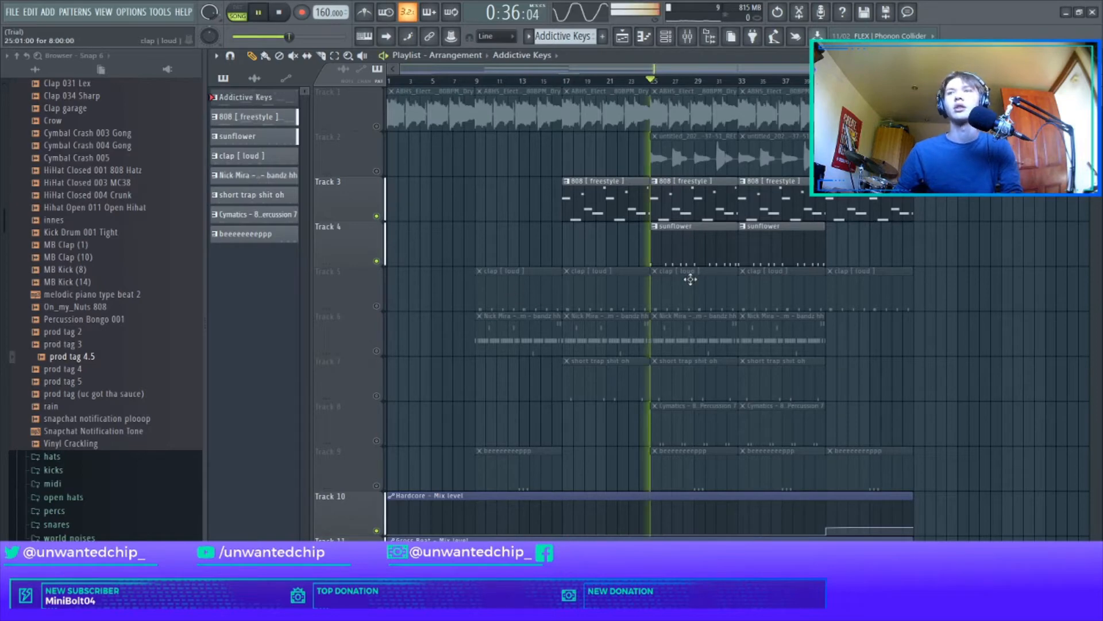
pyautogui.doubleClick(679, 248)
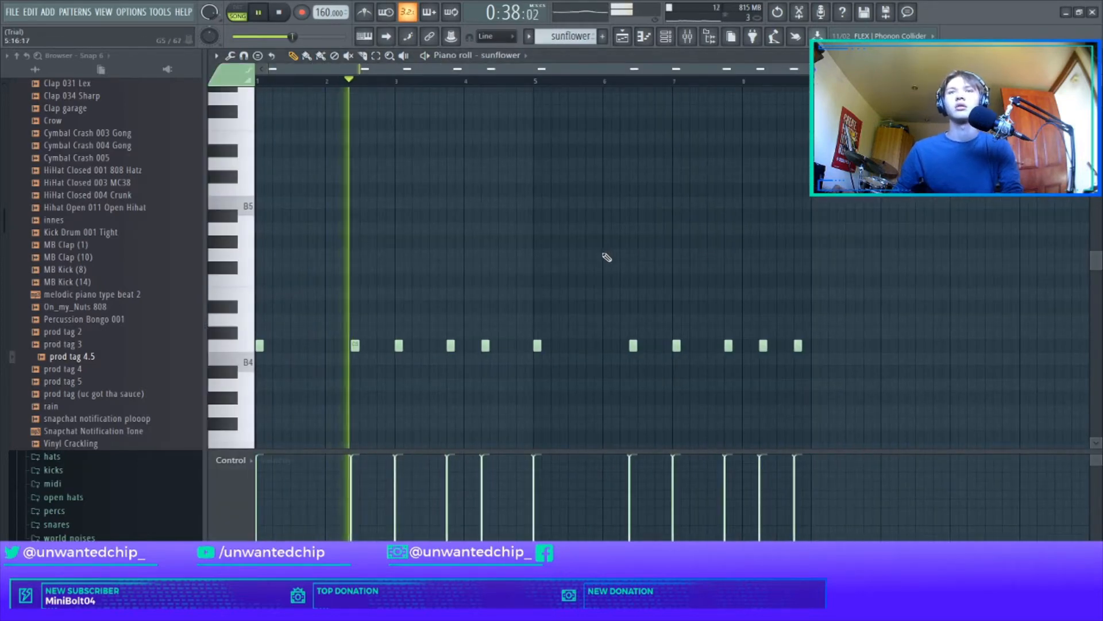
# Step: Review the sunflower channel's sample settings and its second page of precomputed effects, stop playback and return to the playlist
pyautogui.press('F6')
pyautogui.click(562, 148)
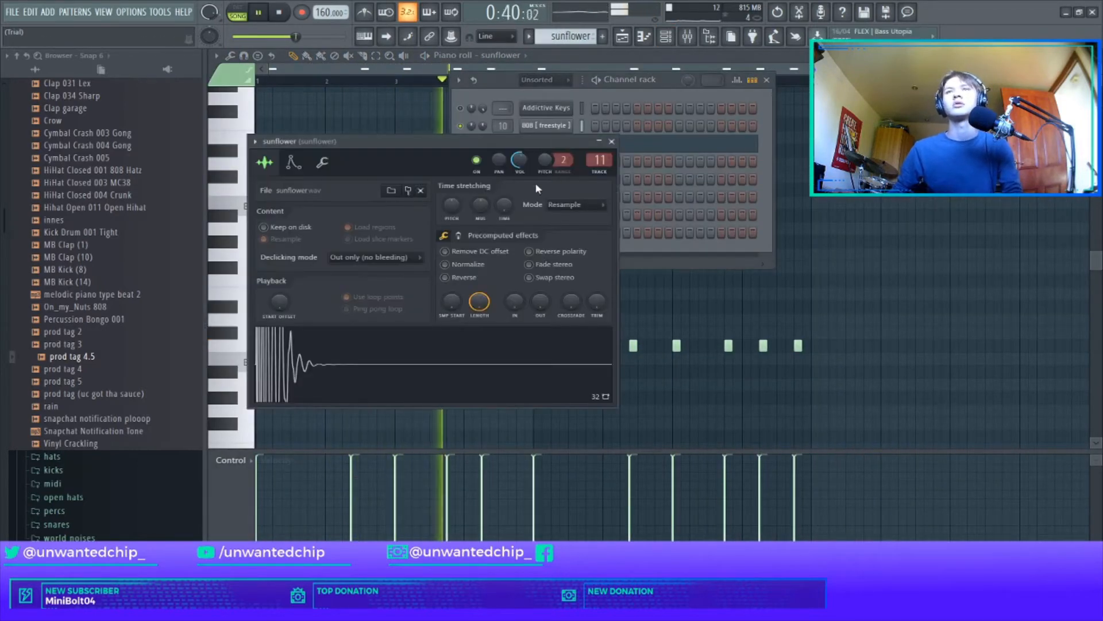
pyautogui.moveTo(423, 146); pyautogui.dragTo(437, 125)
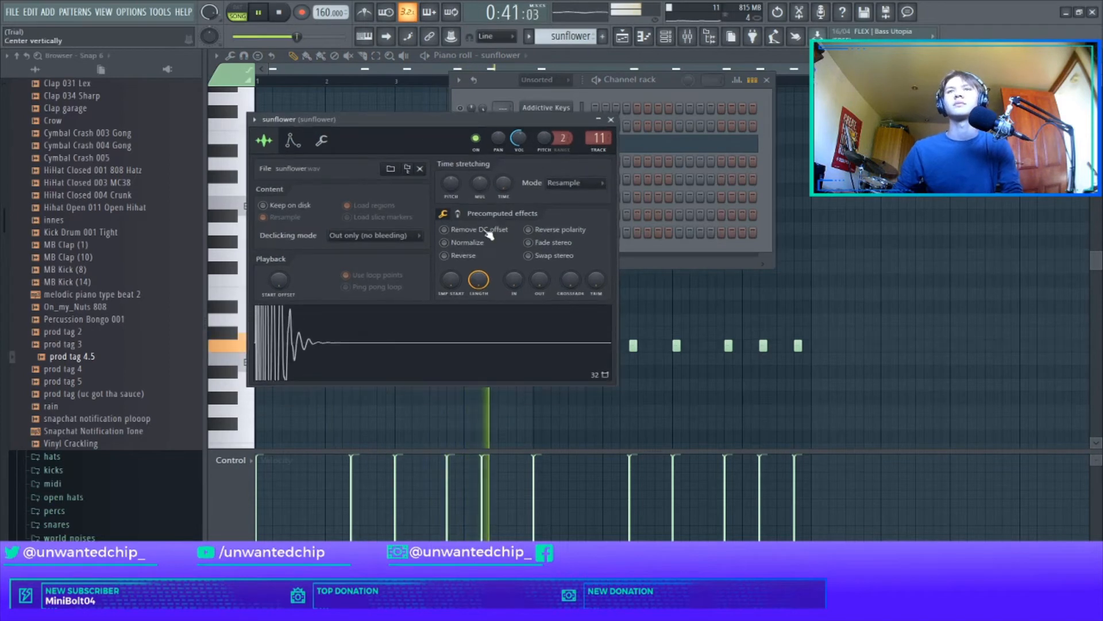
pyautogui.click(458, 214)
pyautogui.press('space')
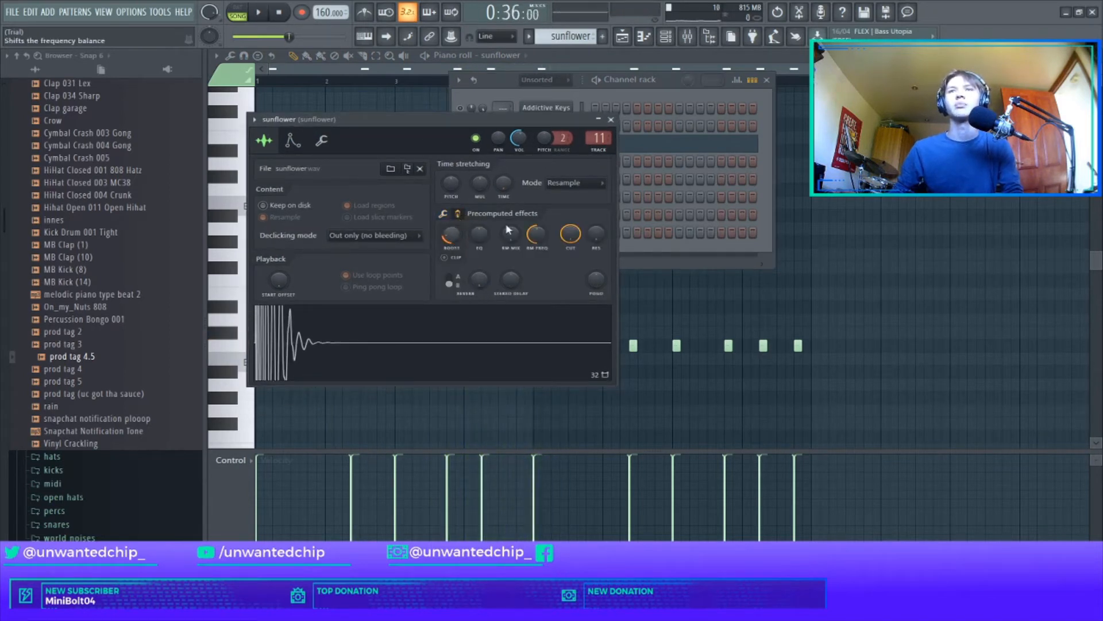
pyautogui.click(611, 119)
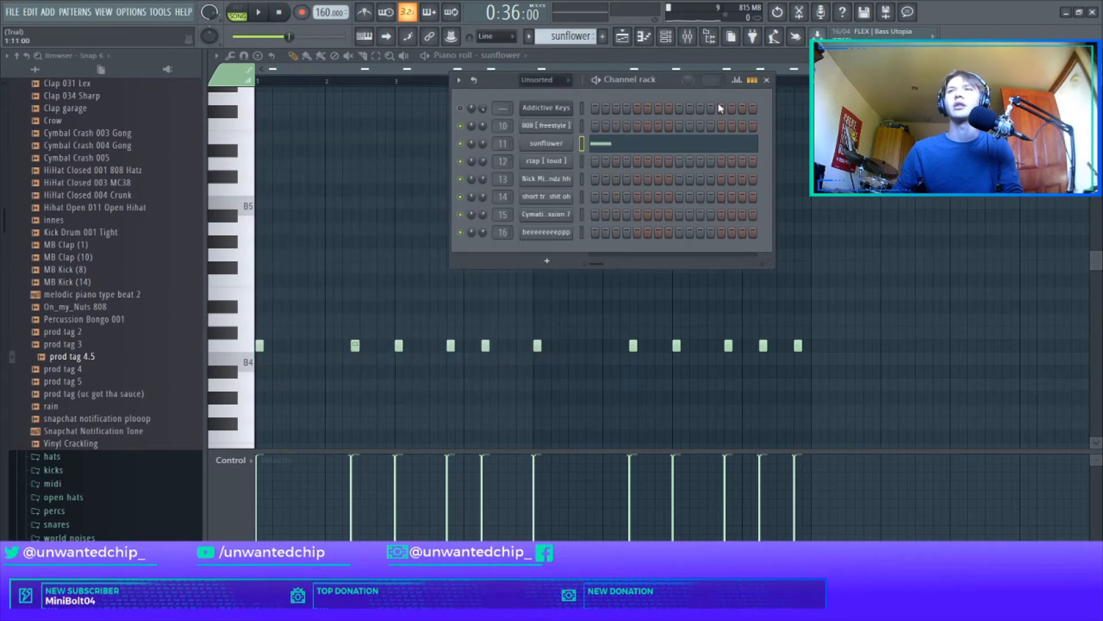
pyautogui.click(766, 80)
pyautogui.press('F5')
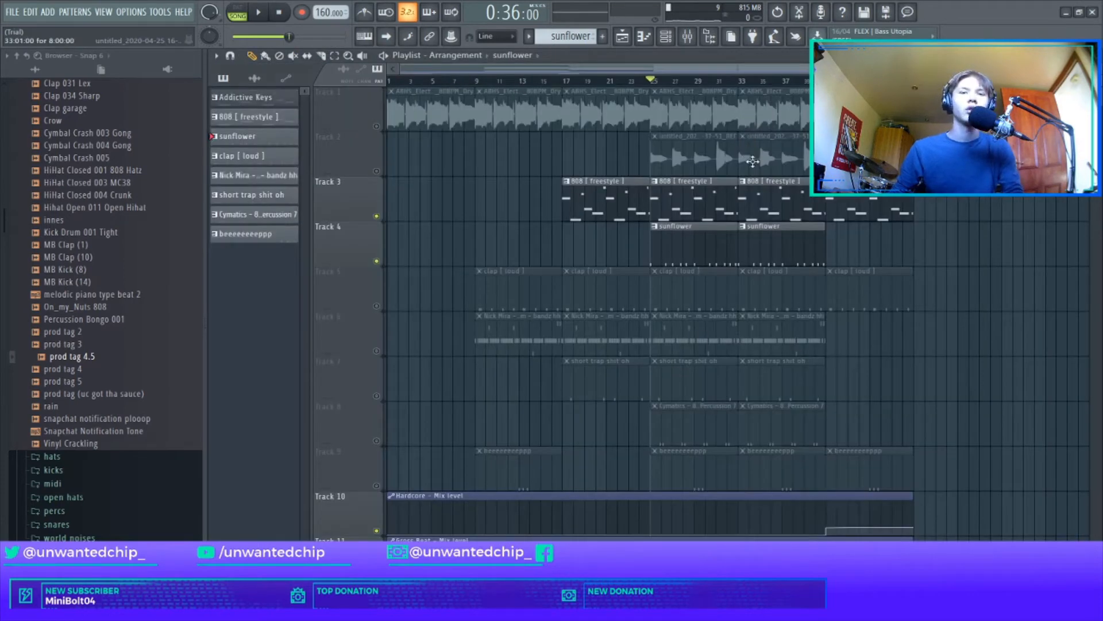
# Step: Unmute Track 5, view the clap [ loud ] pattern's notes and listen to it with the 808 and sunflower from bar 25
pyautogui.click(376, 306)
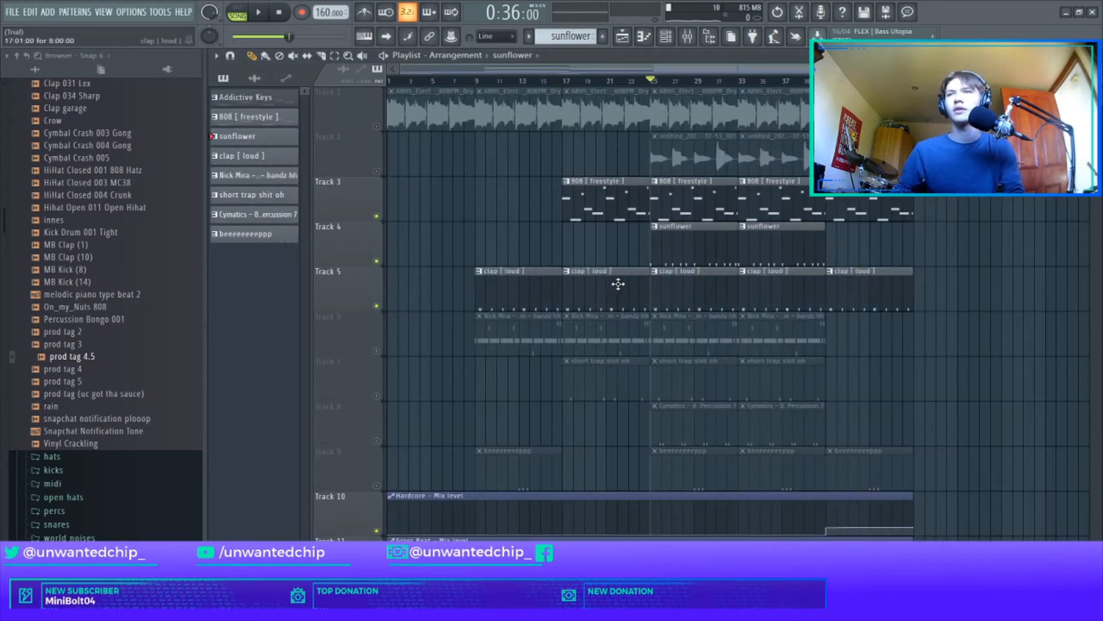
pyautogui.doubleClick(699, 279)
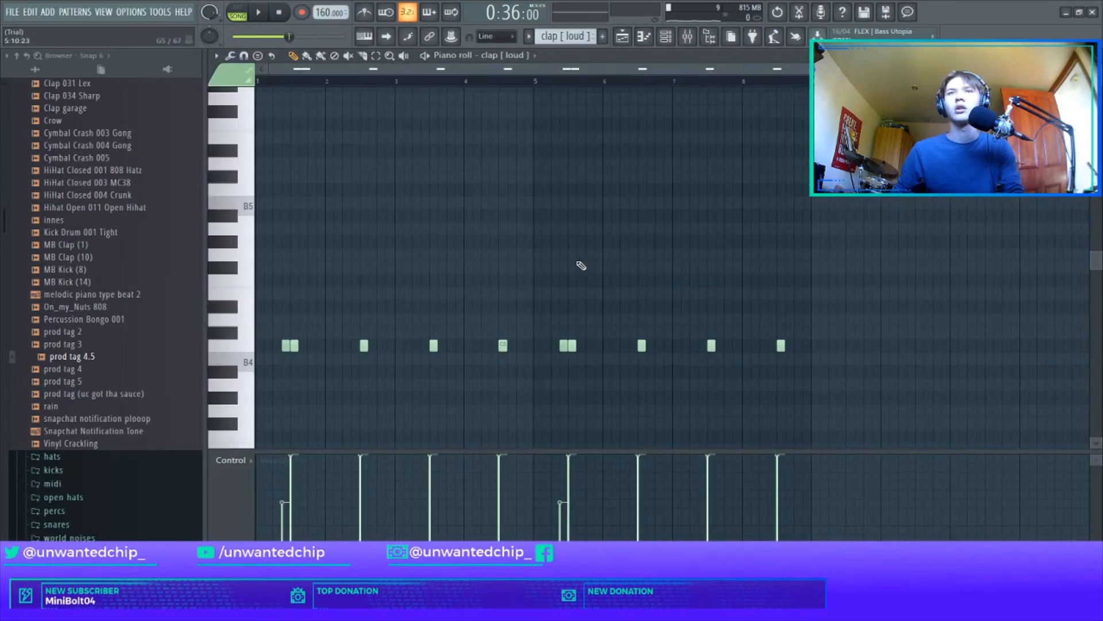
pyautogui.press('space')
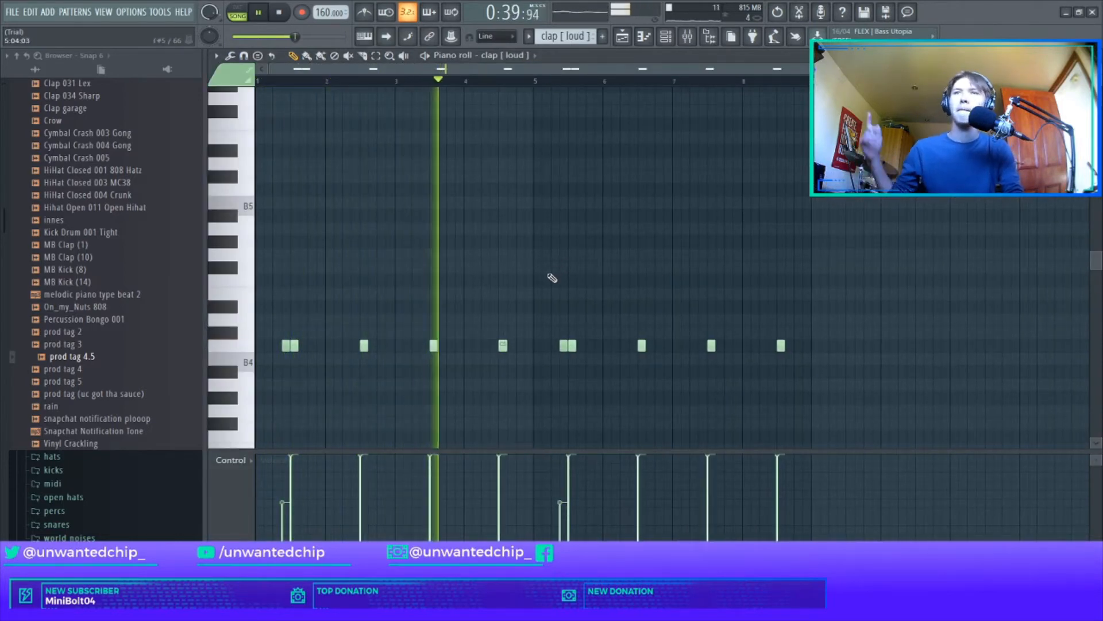
pyautogui.press('F5')
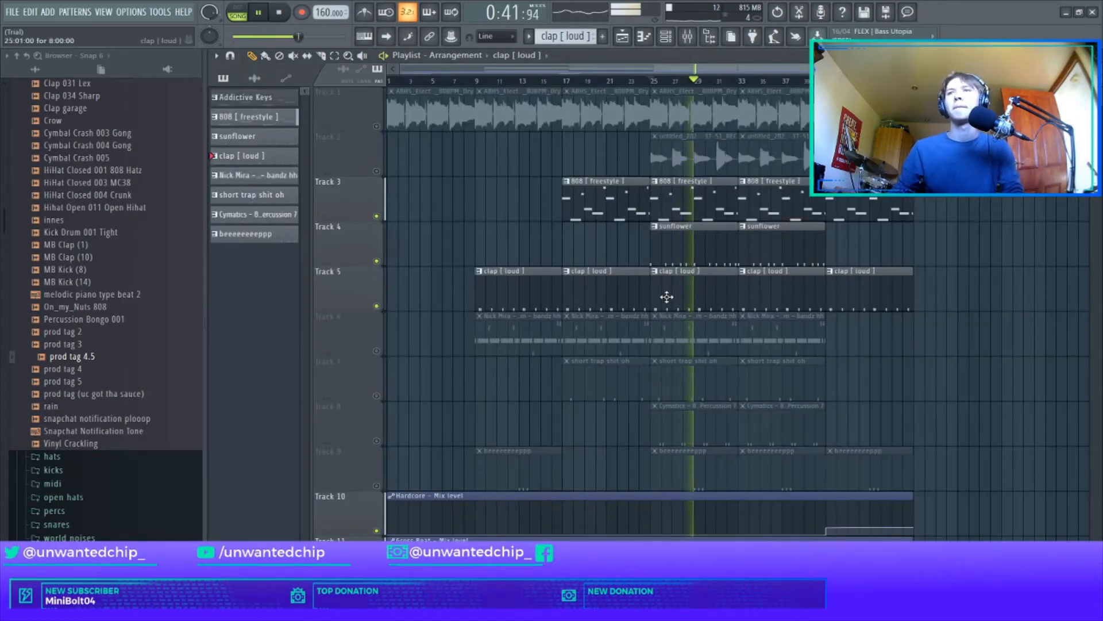
pyautogui.press('space')
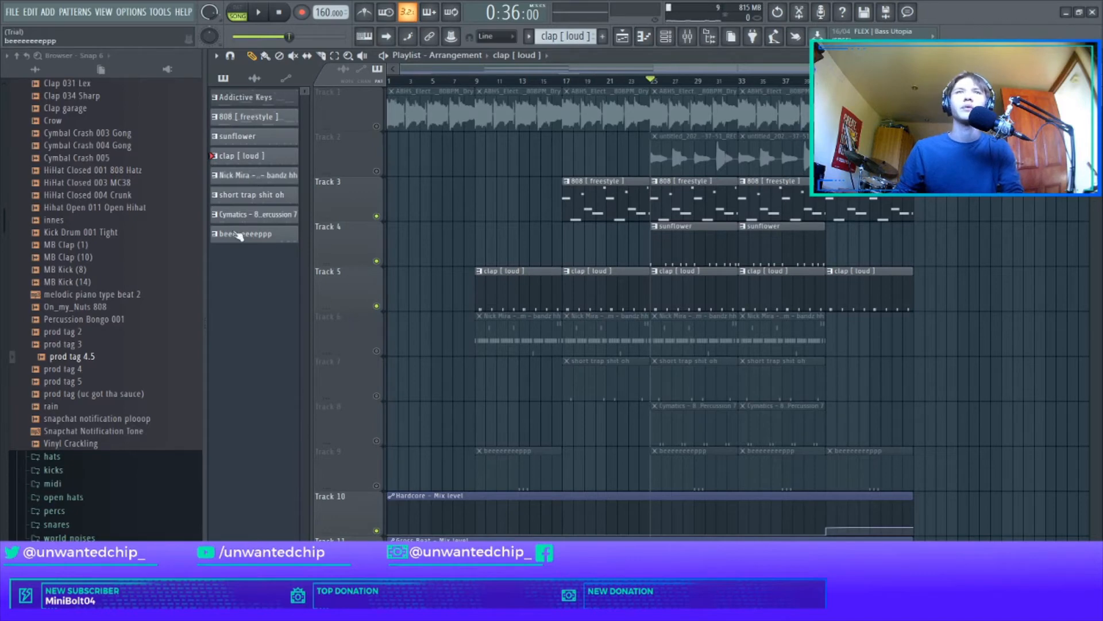
# Step: Unmute Track 6, examine the Nick Mira hi-hat pattern in the piano roll and listen to it with the other drums from bar 25
pyautogui.click(377, 351)
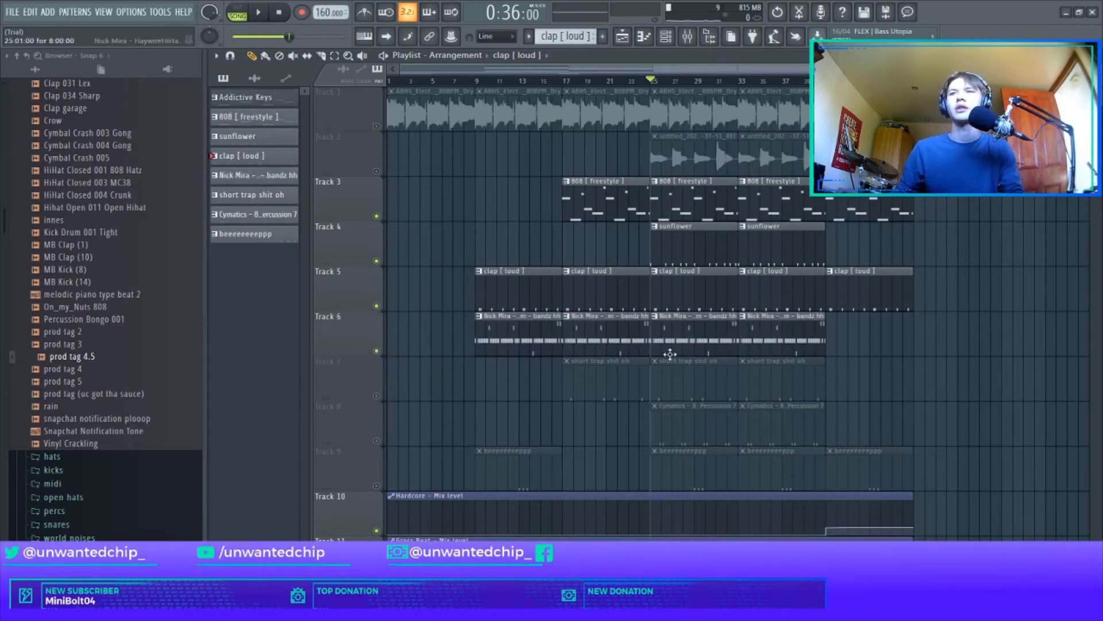
pyautogui.doubleClick(678, 320)
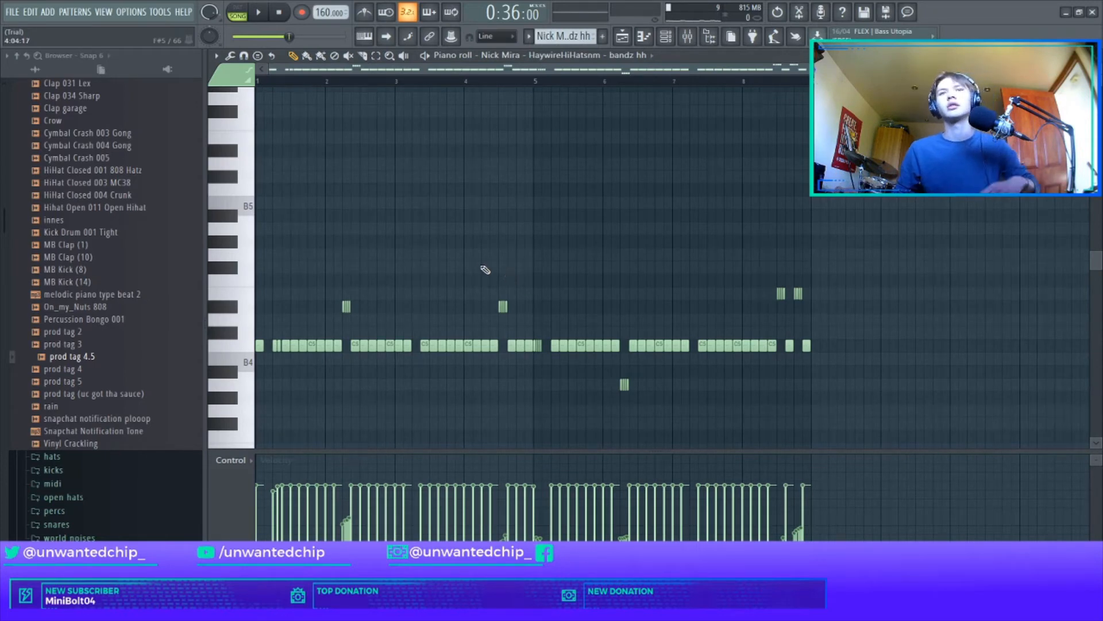
pyautogui.press('F5')
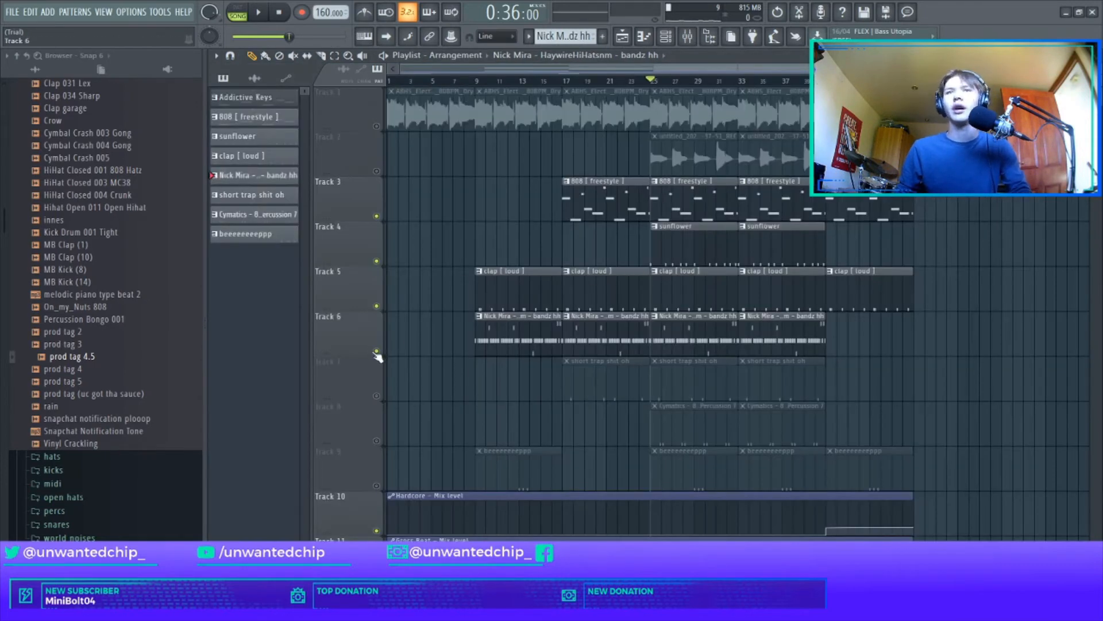
pyautogui.press('space')
pyautogui.press('F7')
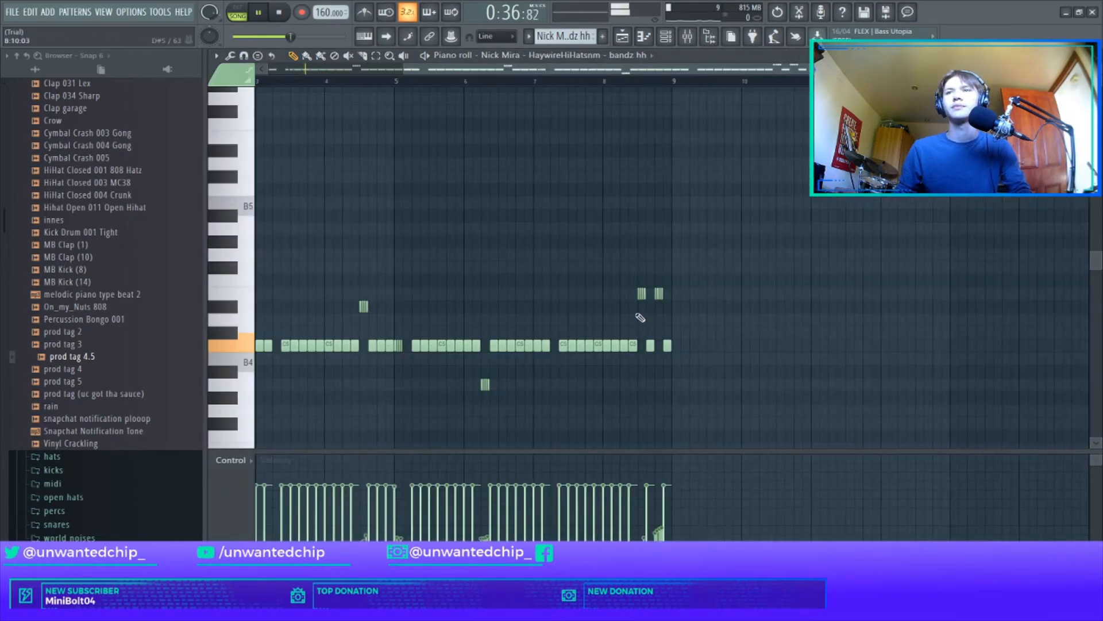
pyautogui.scroll(-2, 560, 257)
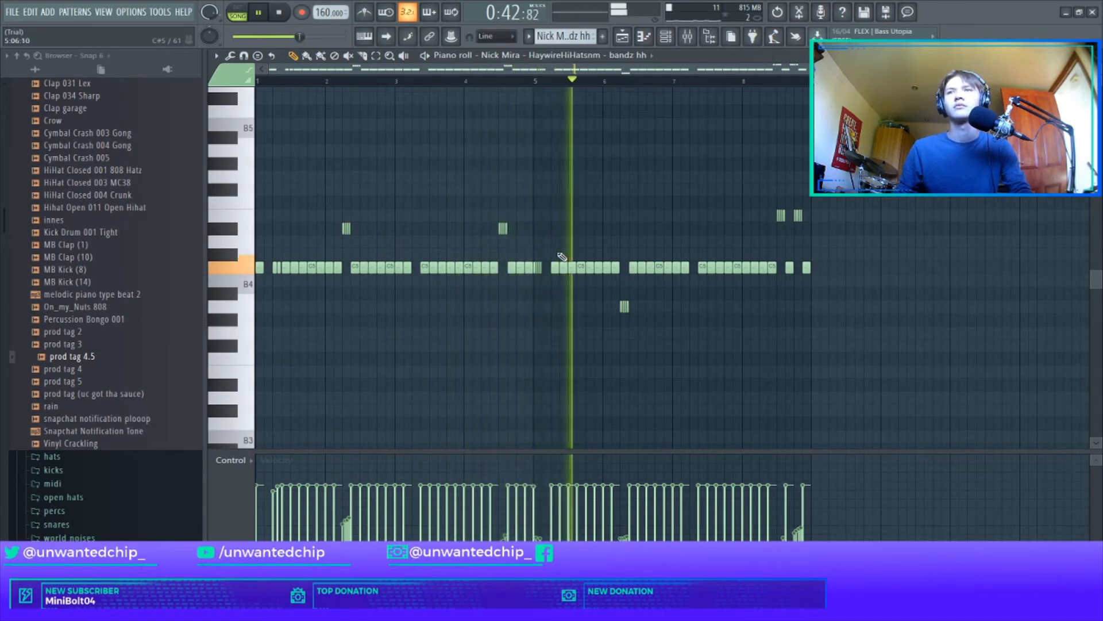
pyautogui.press('space')
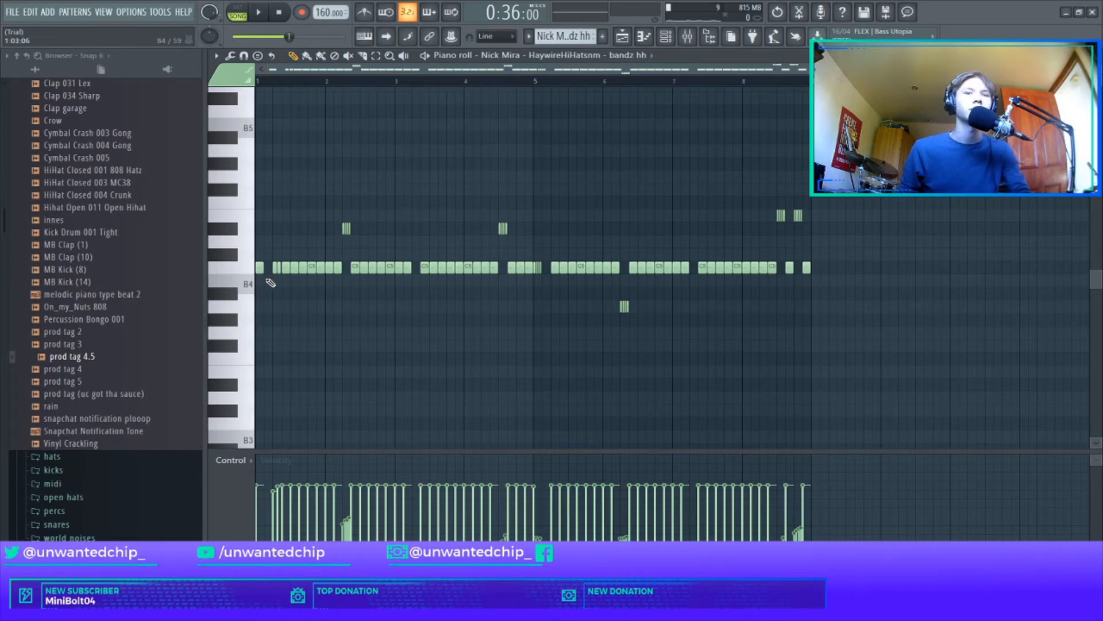
# Step: Place a one-bar B4 note at the first gap of the hi-hat pattern in bar 1 and delete it
pyautogui.scroll(3, 270, 280)
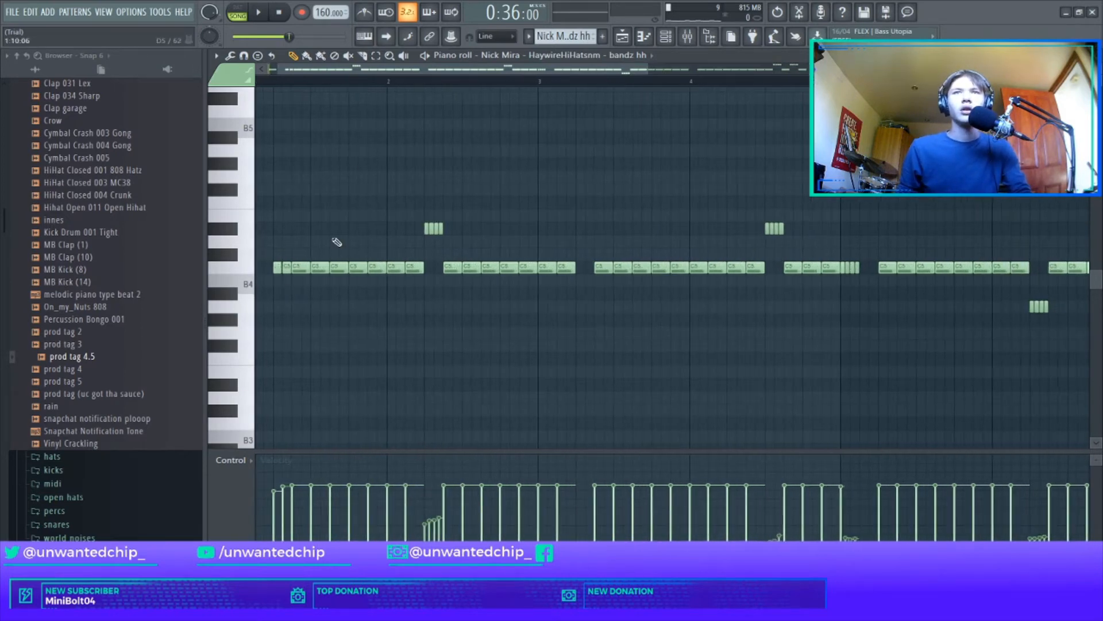
pyautogui.scroll(-2, 297, 286)
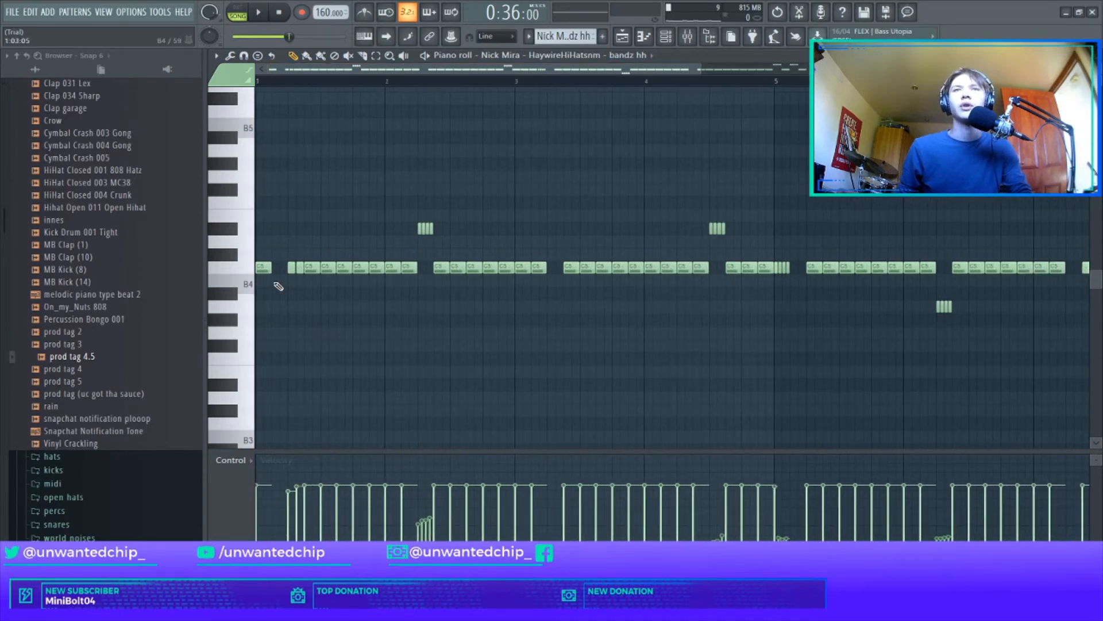
pyautogui.click(275, 282)
pyautogui.rightClick(275, 282)
pyautogui.click(274, 281)
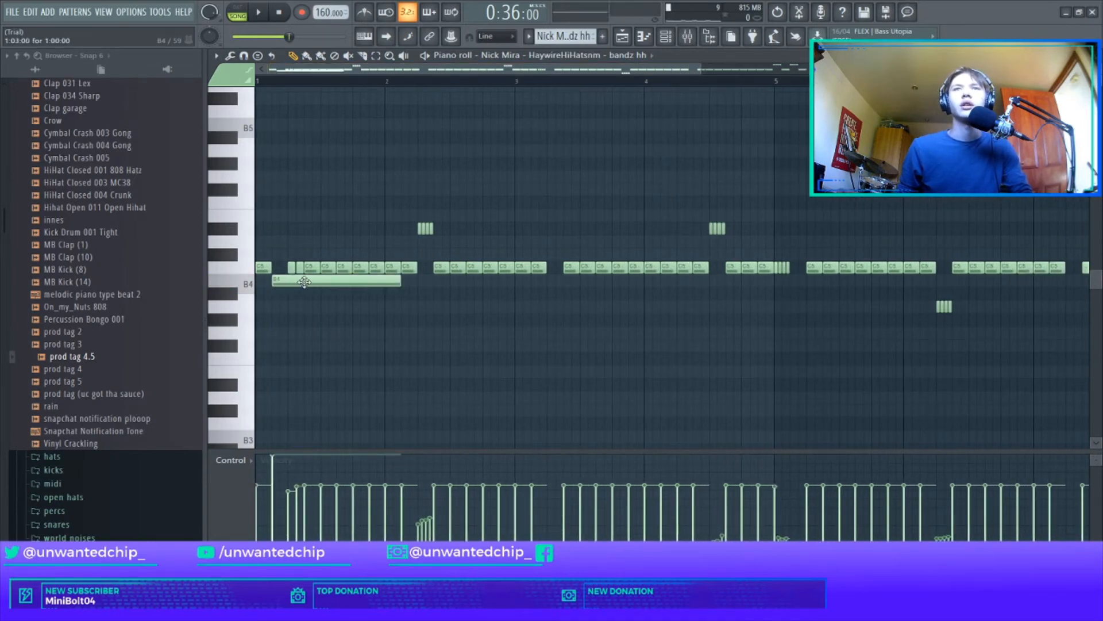
pyautogui.rightClick(299, 282)
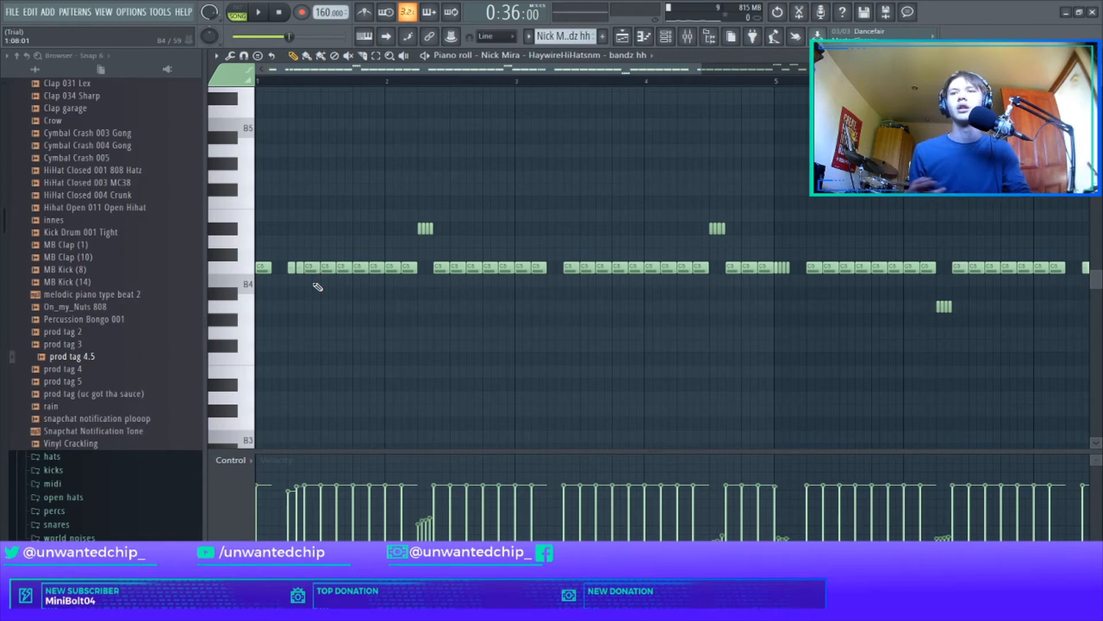
# Step: Leave Track 7 as the only unmuted playlist track and open its short trap shit oh pattern in the piano roll
pyautogui.press('F5')
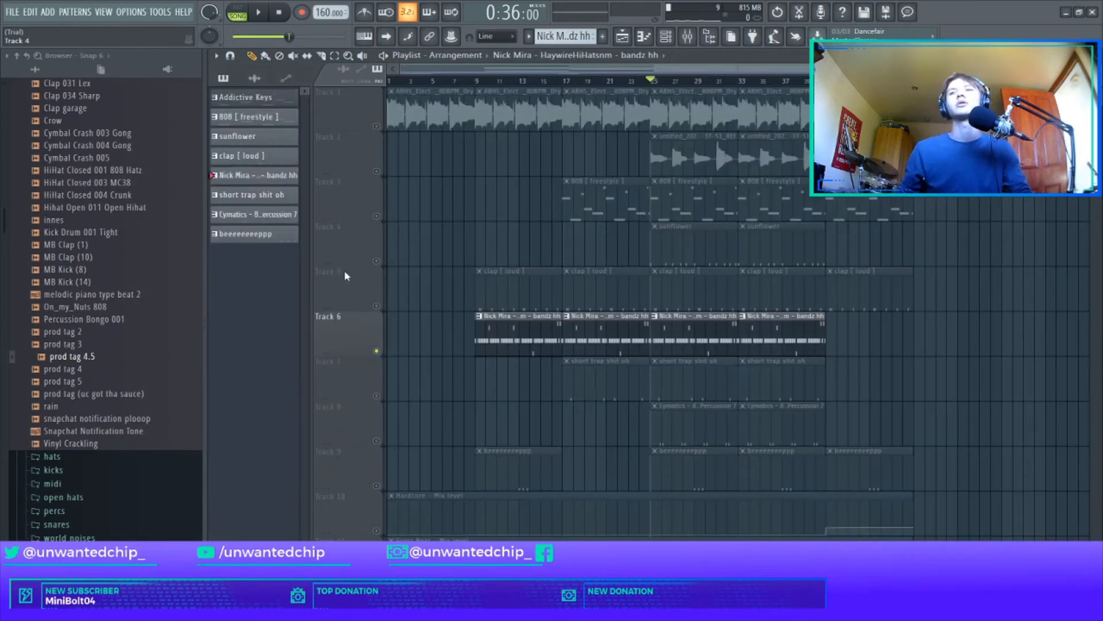
pyautogui.click(377, 351)
pyautogui.click(376, 396)
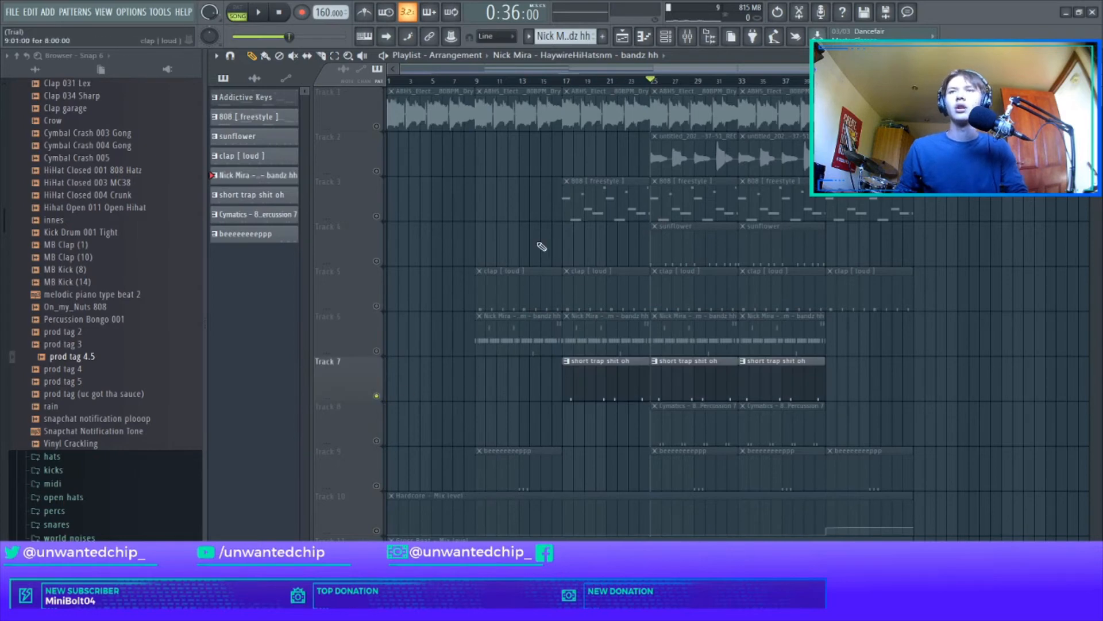
pyautogui.doubleClick(613, 389)
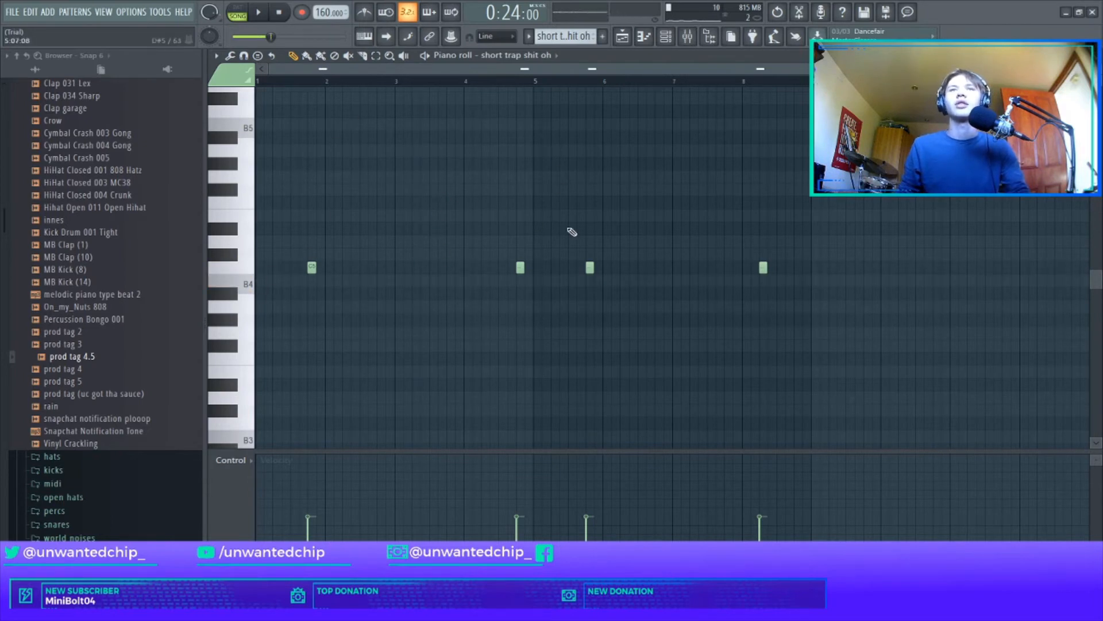
# Step: Play the short trap shit oh pattern, compare it with the clap on Track 5 in the playlist, and mute Tracks 5 and 7
pyautogui.press('space')
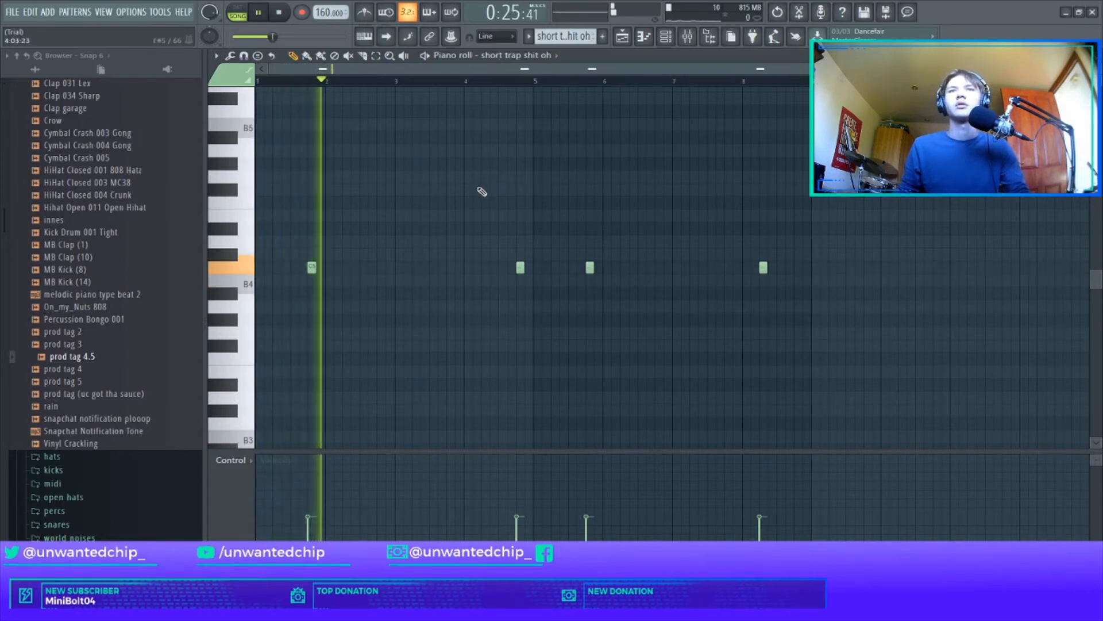
pyautogui.press('F5')
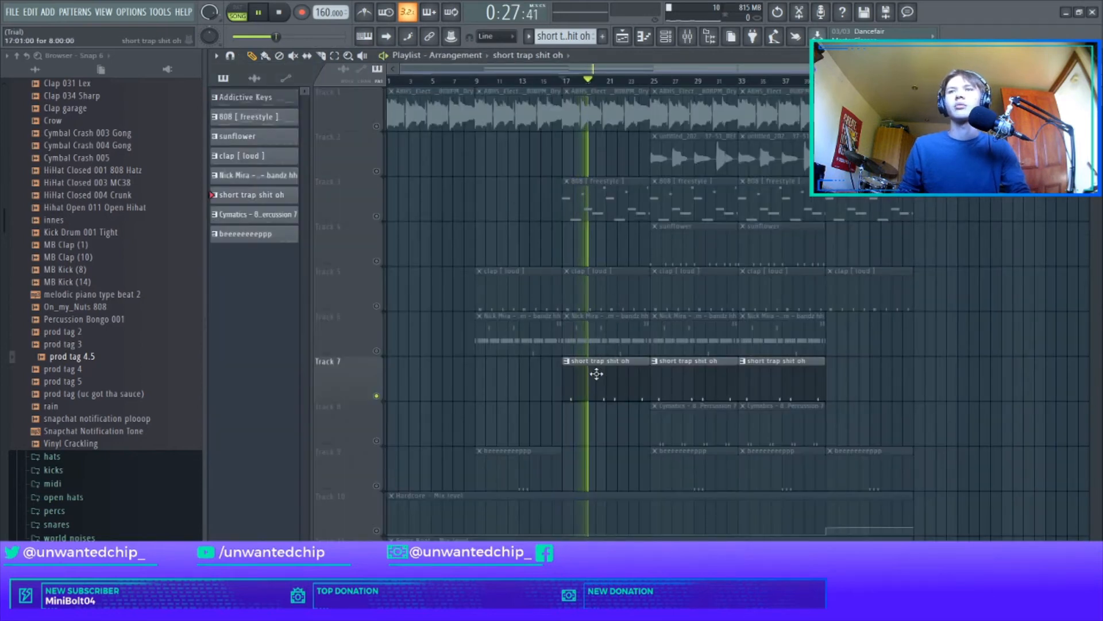
pyautogui.click(377, 306)
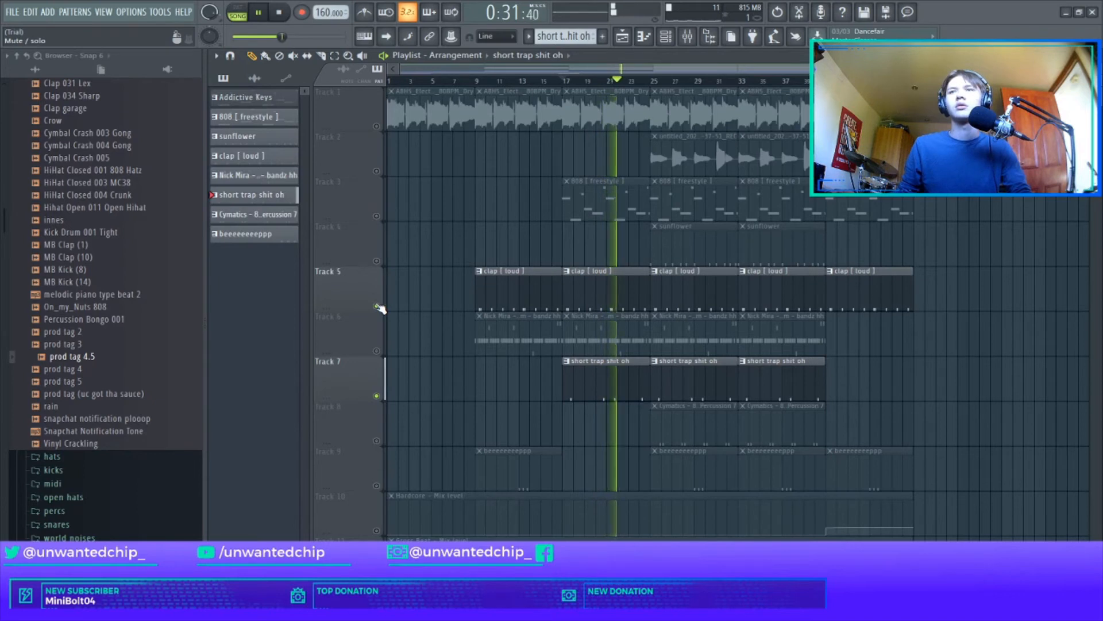
pyautogui.click(377, 305)
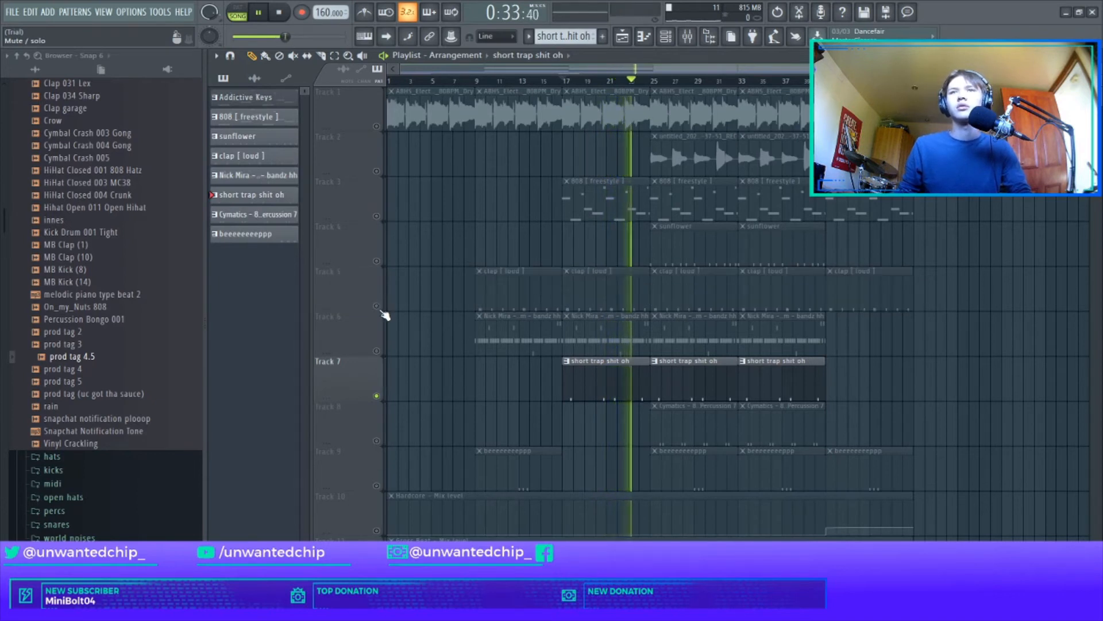
pyautogui.click(377, 396)
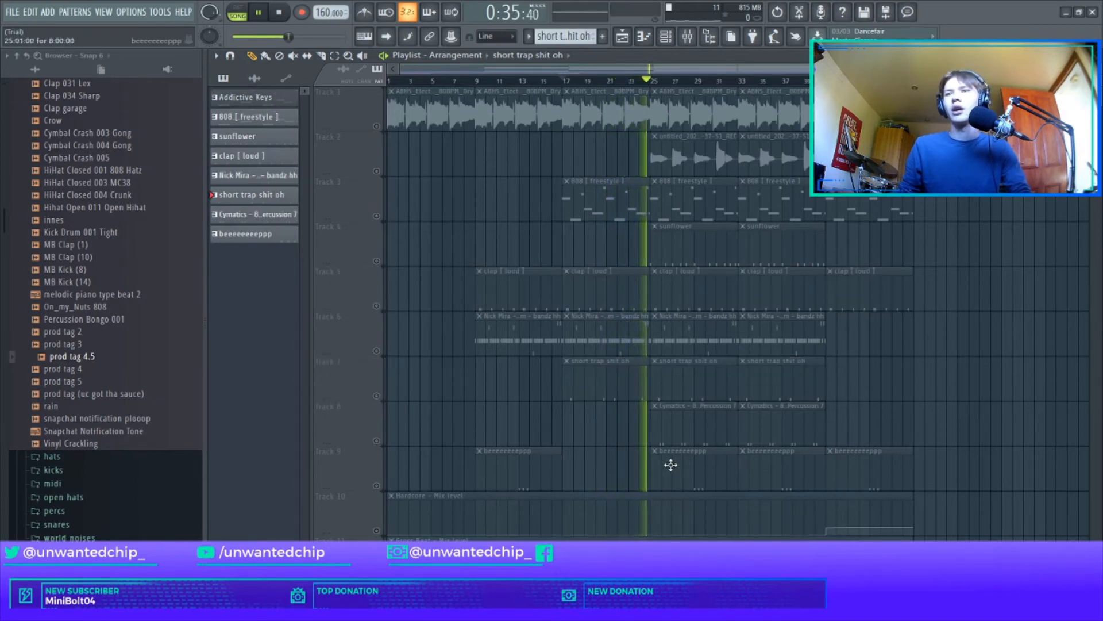
# Step: Unmute Track 8, listen to the Cymatics percussion alone and with the clap on Track 5, and mute both tracks
pyautogui.click(377, 441)
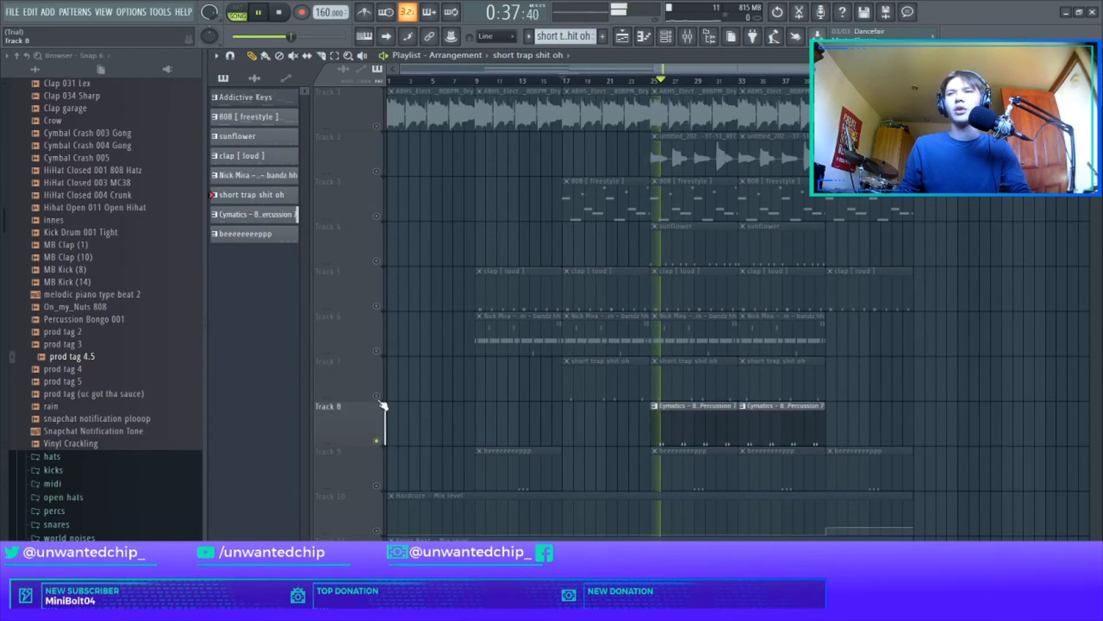
pyautogui.click(377, 350)
pyautogui.click(377, 350)
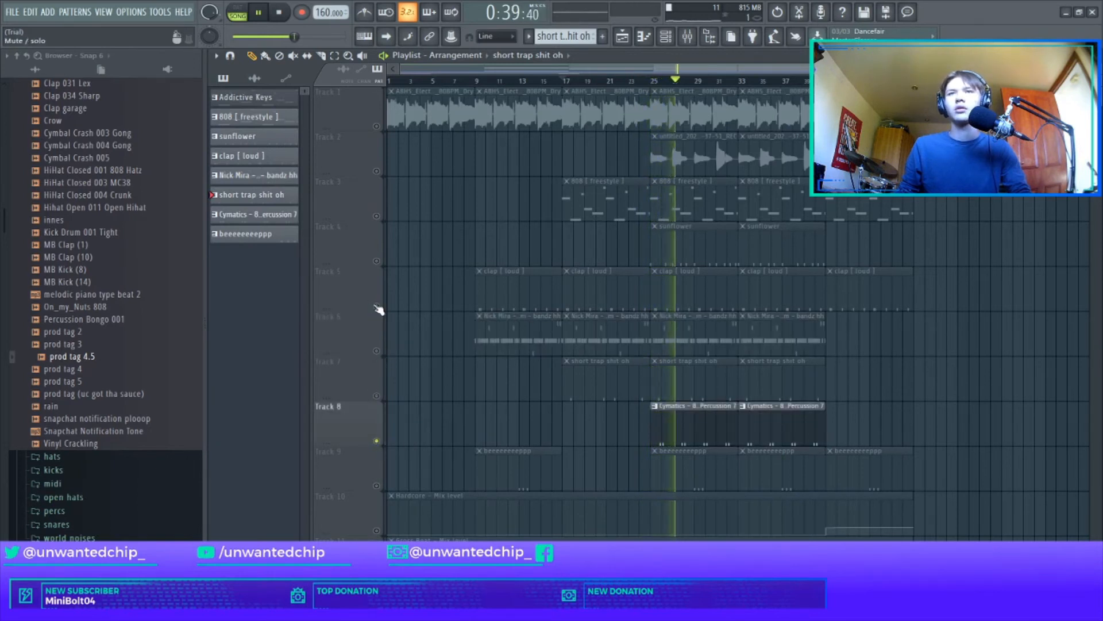
pyautogui.click(377, 306)
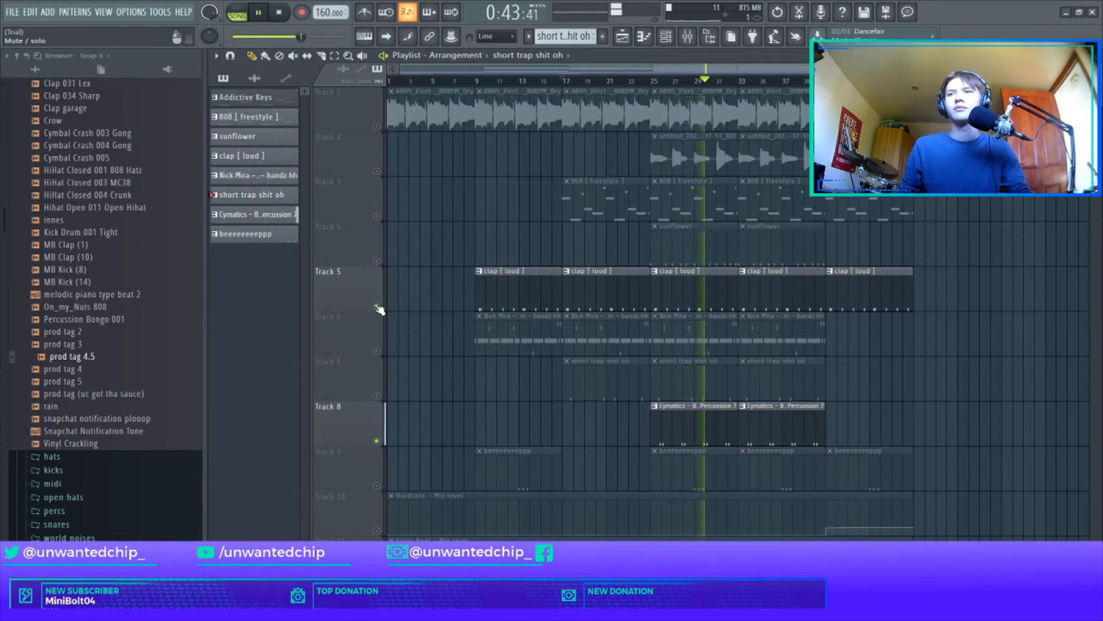
pyautogui.click(377, 306)
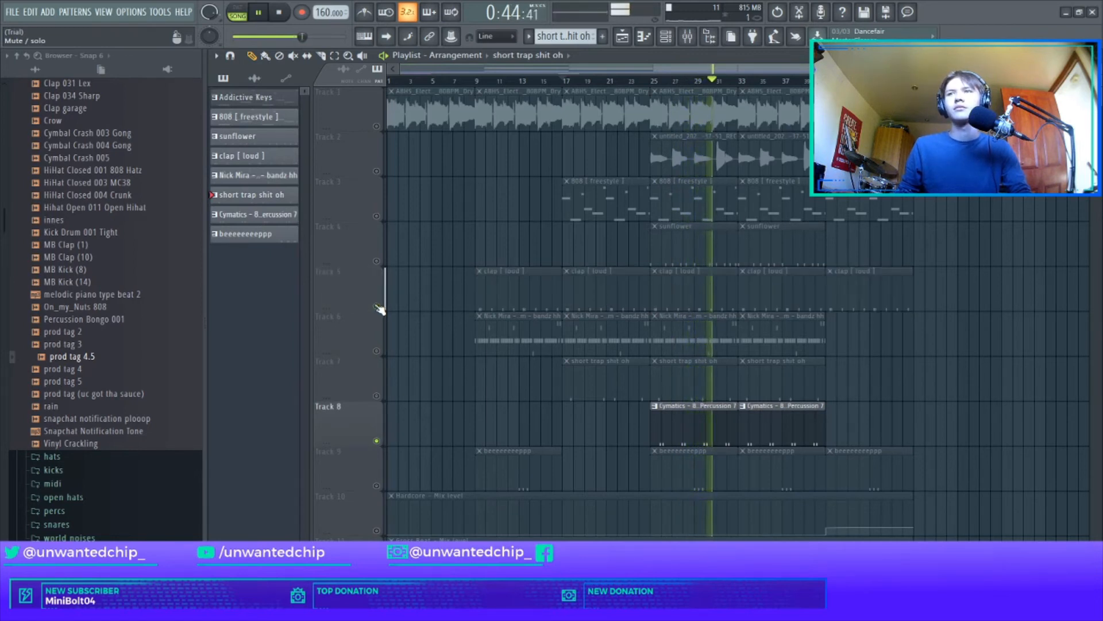
pyautogui.click(376, 441)
# Step: Unmute Track 9, listen to the beeeeeeeppp pattern from bar 29, stop playback and view the metronome's sound options
pyautogui.click(376, 485)
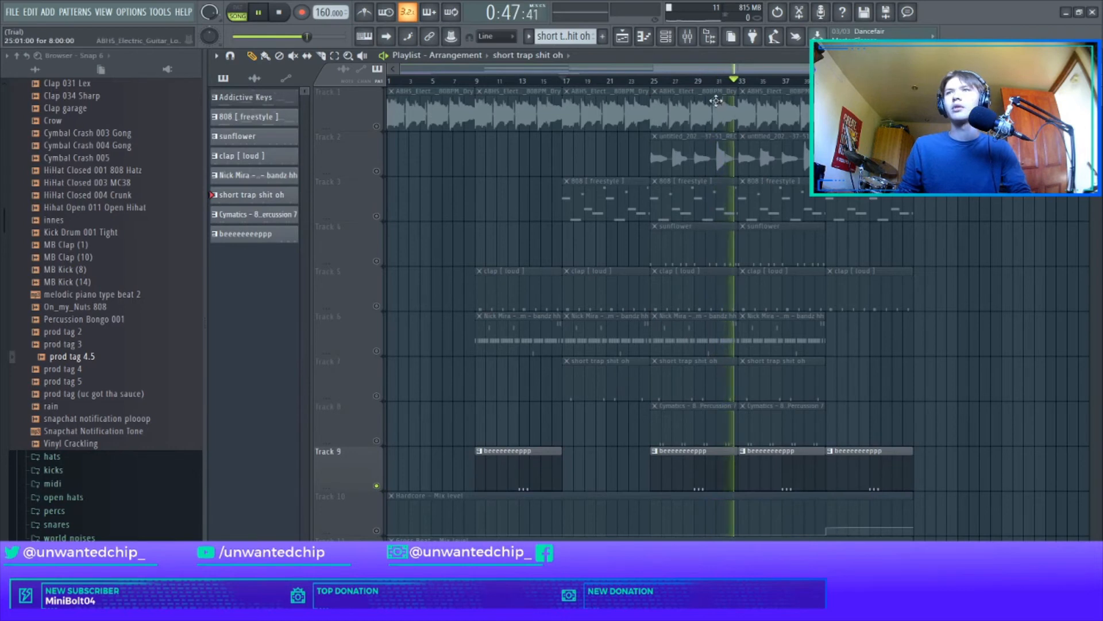
pyautogui.click(697, 81)
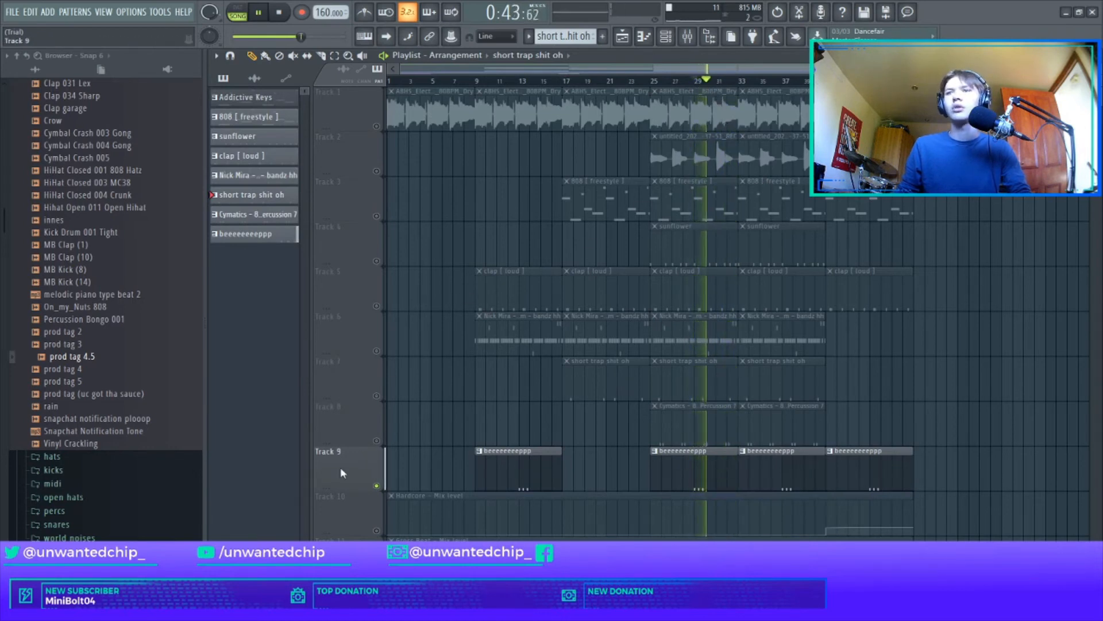
pyautogui.press('space')
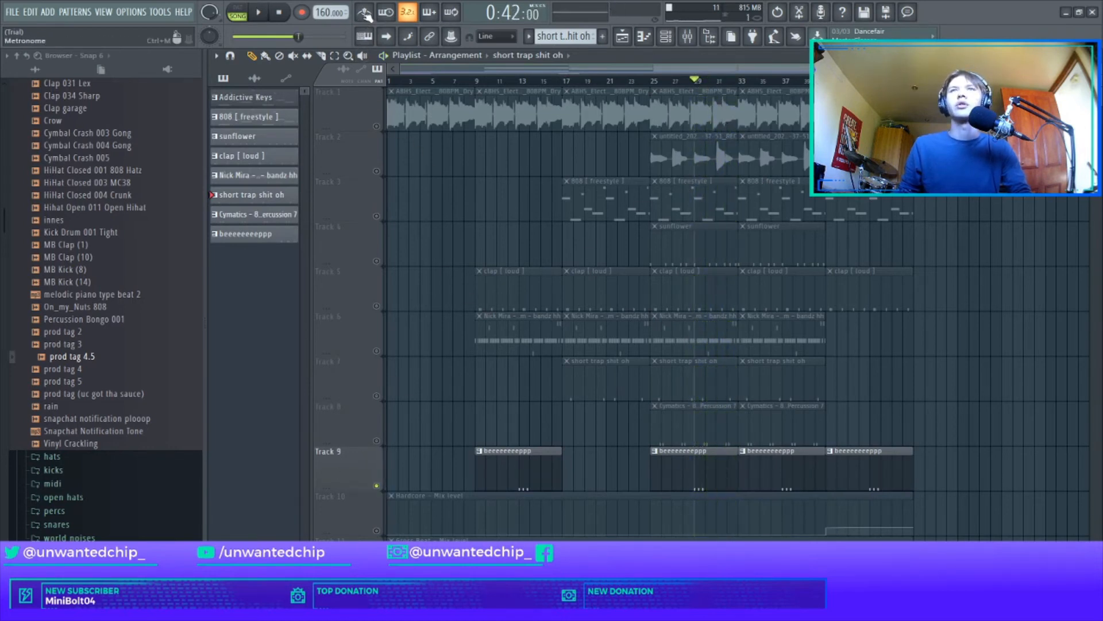
pyautogui.rightClick(366, 15)
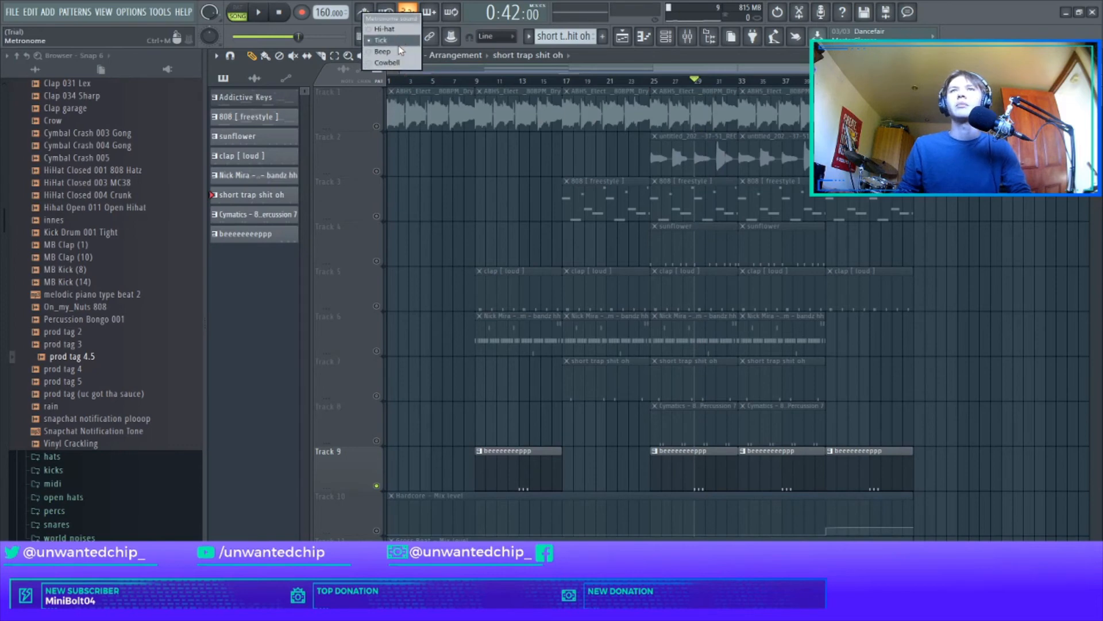
pyautogui.click(401, 236)
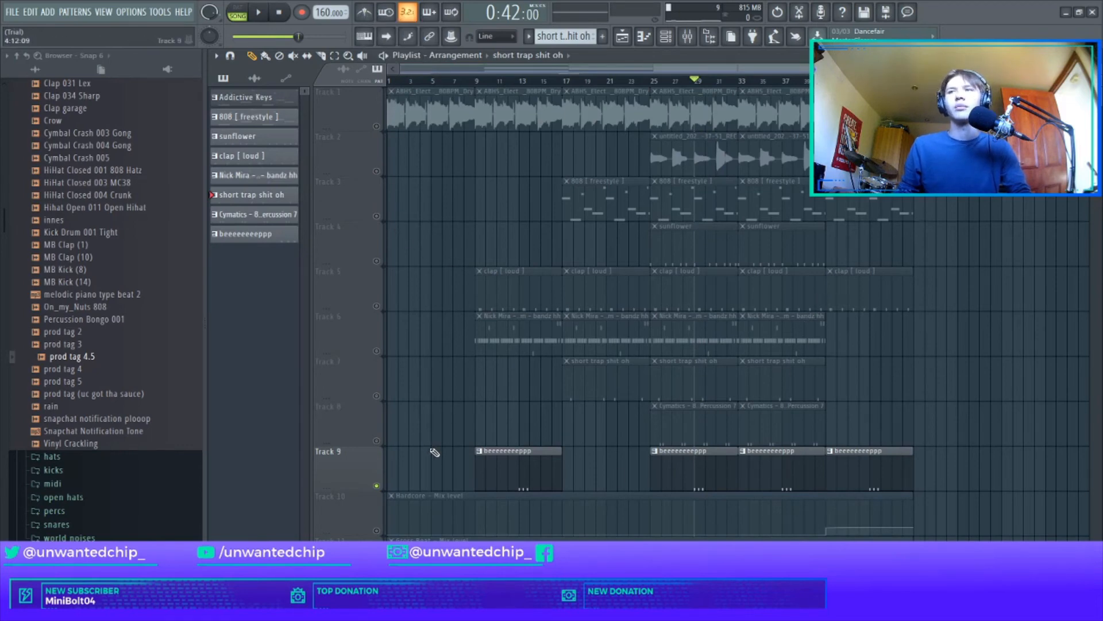
# Step: Unmute Track 12, listen to its audio clips around bar 17 and stop playback
pyautogui.scroll(-3, 559, 338)
pyautogui.scroll(3, 598, 387)
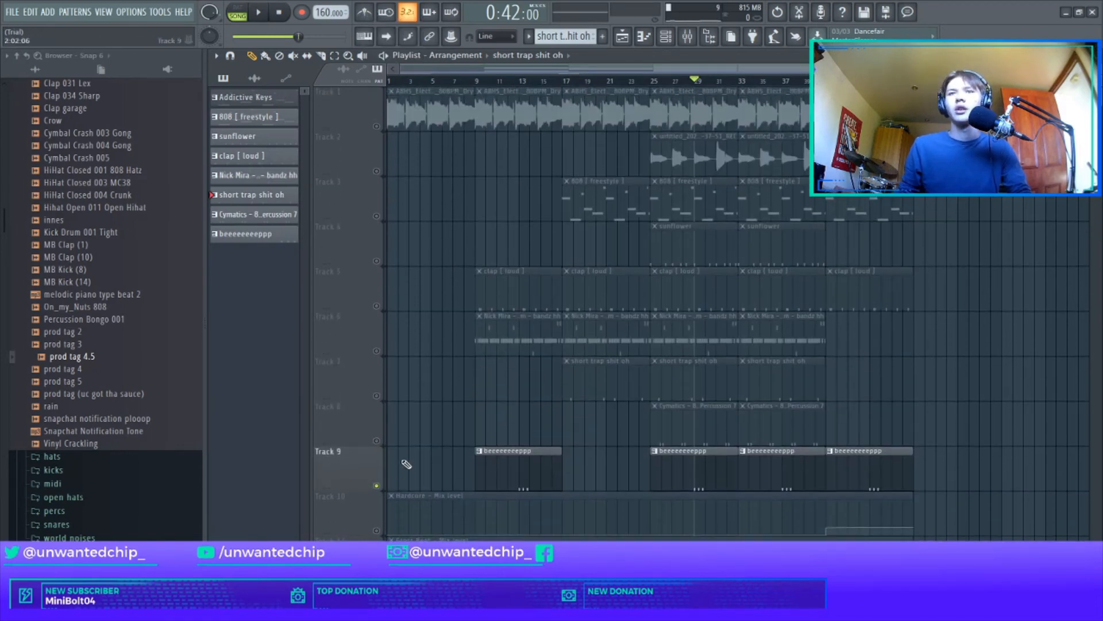
pyautogui.scroll(-5, 552, 387)
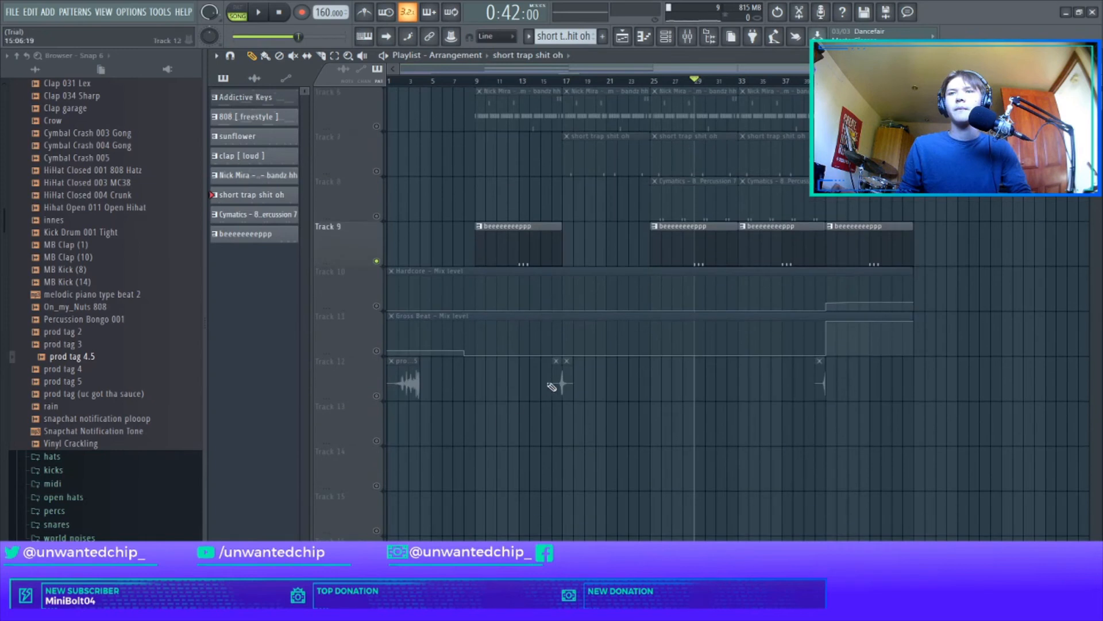
pyautogui.click(383, 396)
pyautogui.click(555, 81)
pyautogui.press('space')
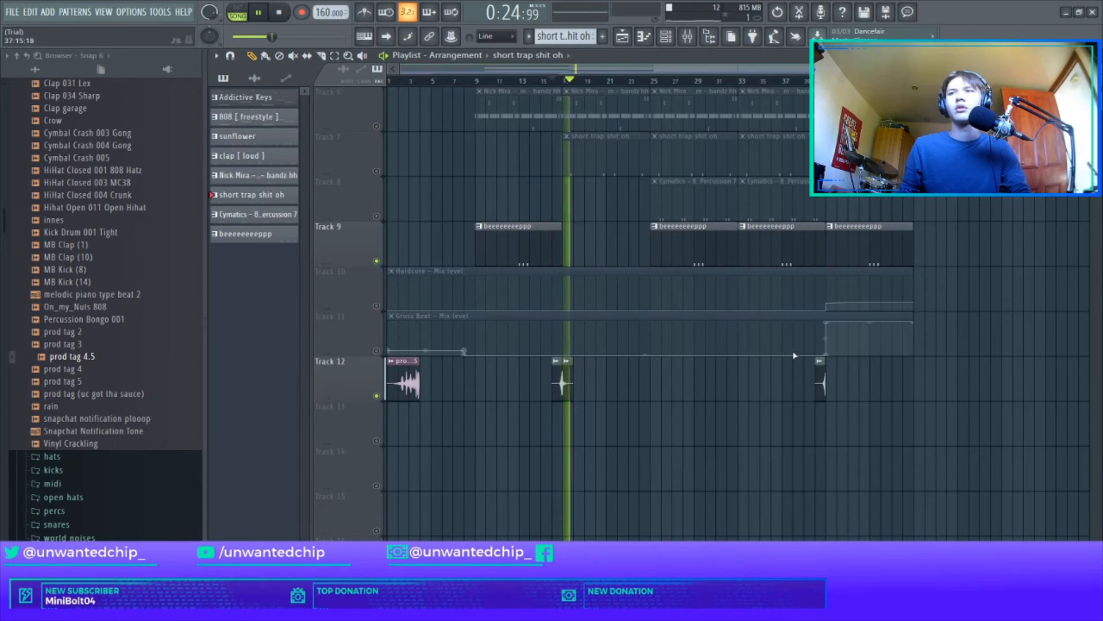
pyautogui.press('space')
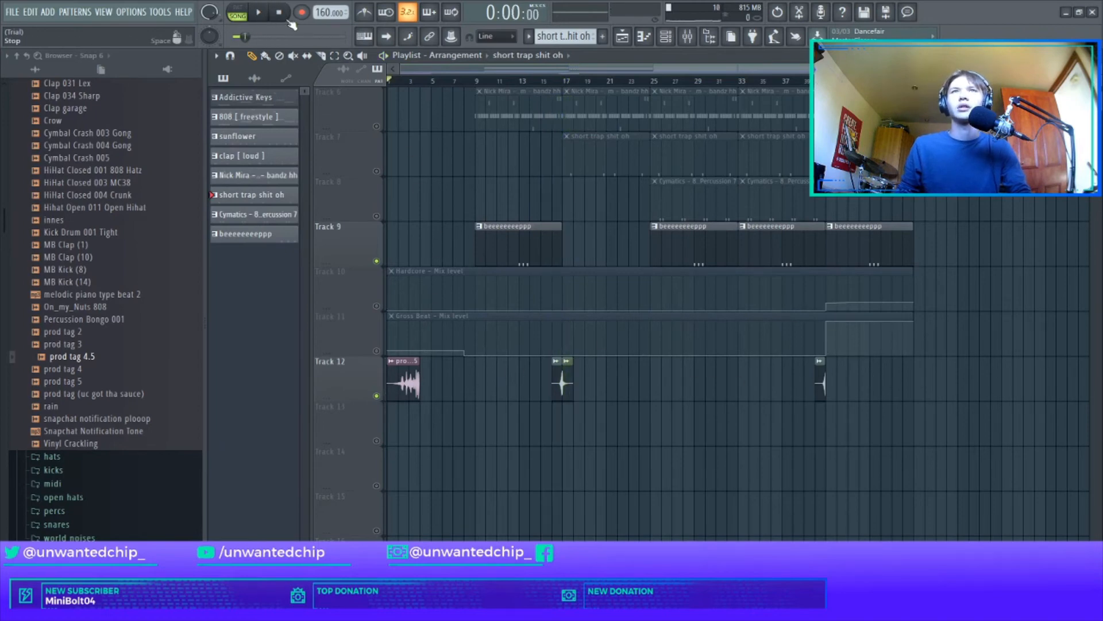
# Step: Unmute all playlist tracks
pyautogui.scroll(5, 406, 300)
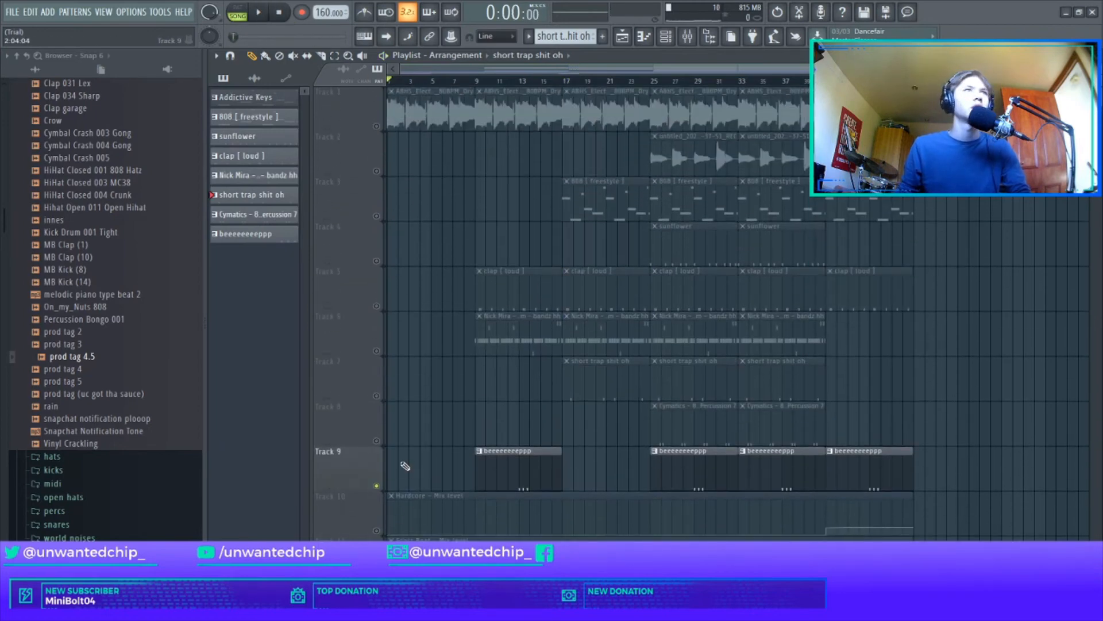
pyautogui.scroll(-4, 406, 468)
pyautogui.rightClick(377, 441)
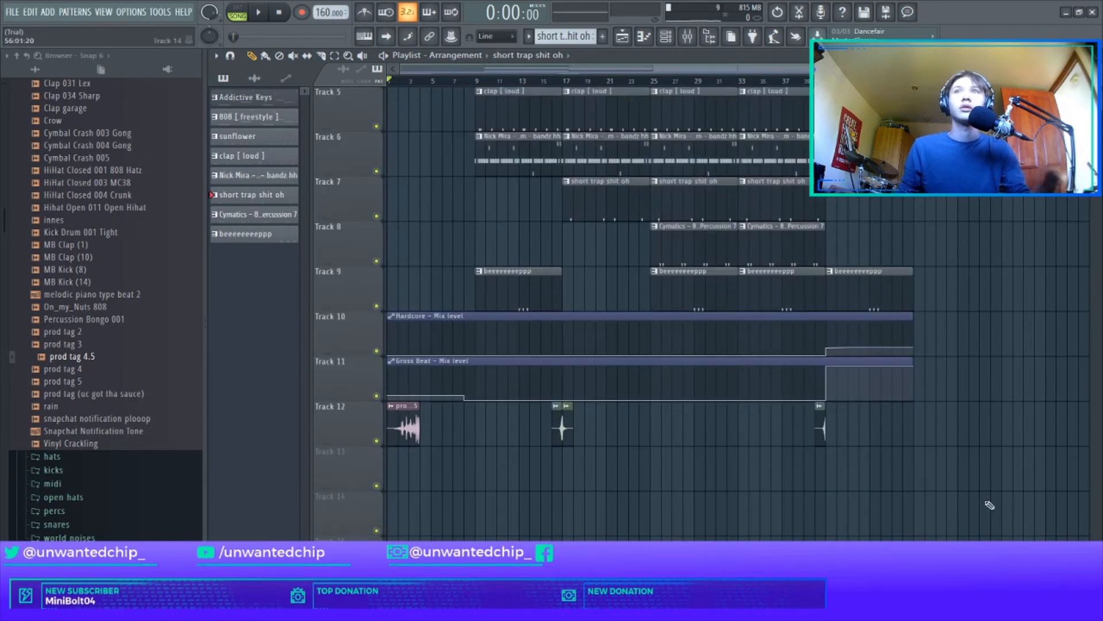
pyautogui.scroll(4, 497, 328)
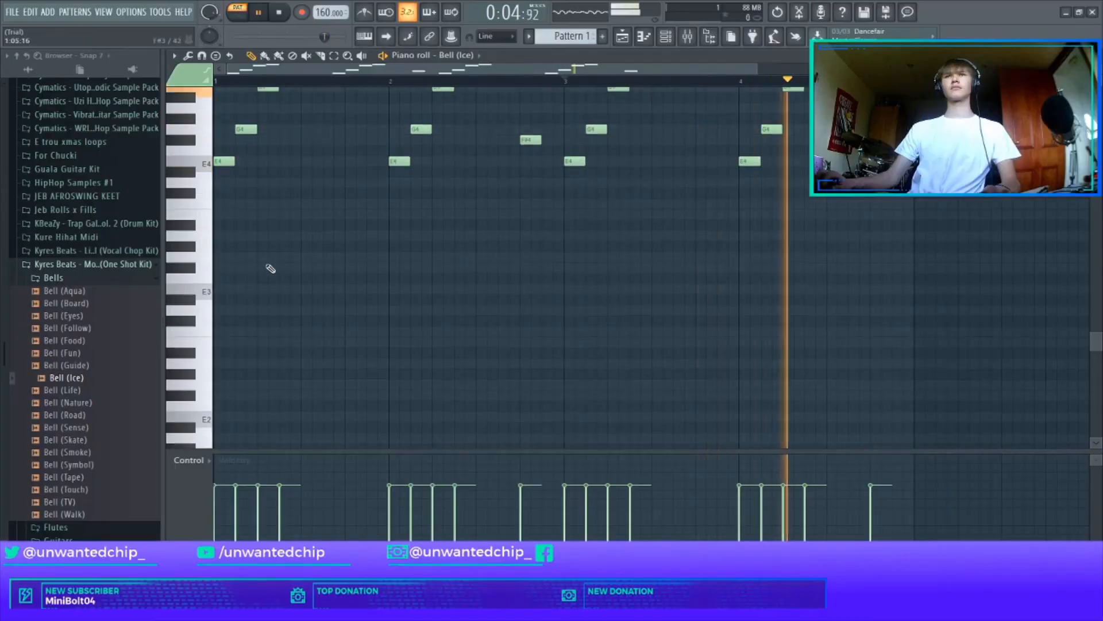
# Step: Add bass notes under the Bell (Ice) melody: a two-bar E3 from bar 1, a one-bar C3 in bar 3 and a one-bar D3 in bar 4
pyautogui.click(224, 289)
pyautogui.moveTo(389, 289); pyautogui.dragTo(576, 323)
pyautogui.click(568, 310)
pyautogui.scroll(-2, 569, 312)
pyautogui.moveTo(525, 313); pyautogui.dragTo(525, 333)
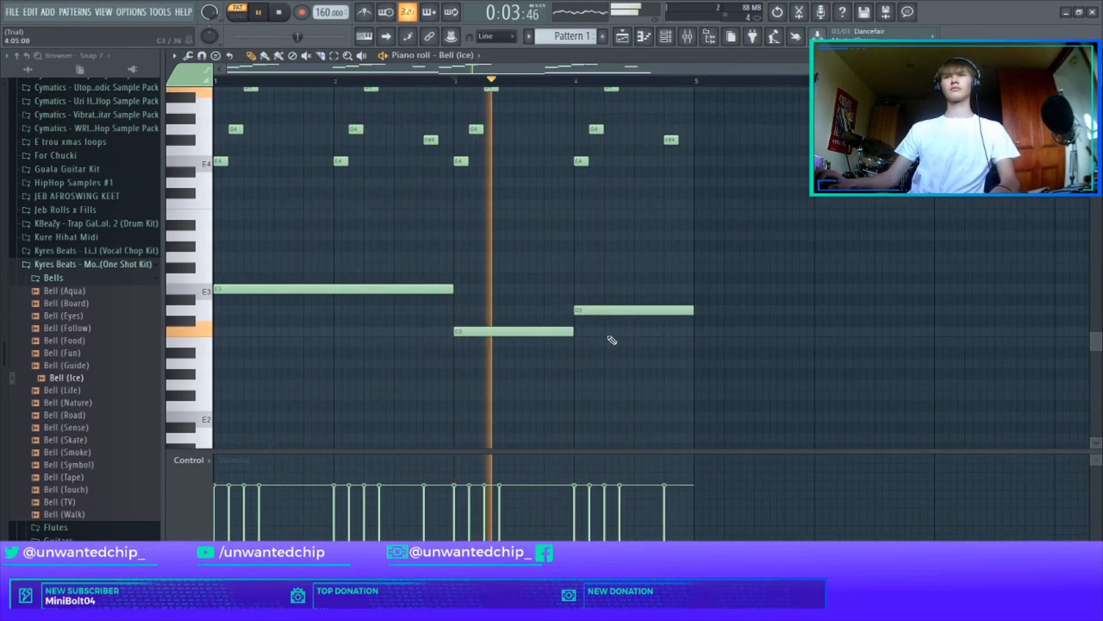
pyautogui.scroll(4, 597, 316)
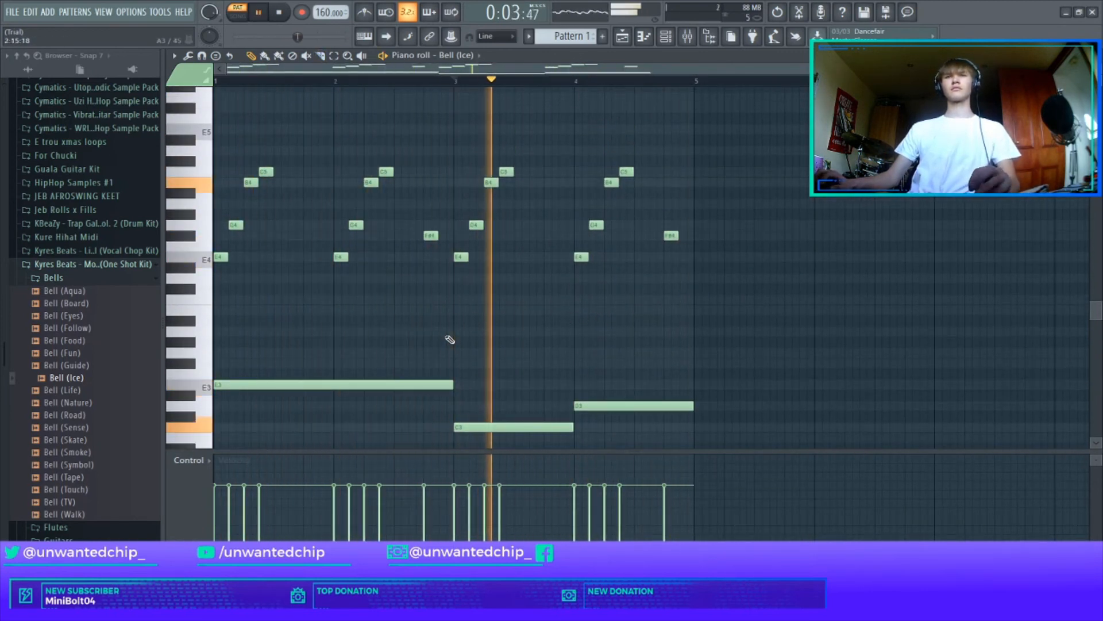
pyautogui.scroll(-3, 452, 339)
# Step: Replace the Clap channel's sample with clap [ loud ] from the claps folder of the 1UC beats drum kit
pyautogui.press('Escape')
pyautogui.scroll(11, 80, 276)
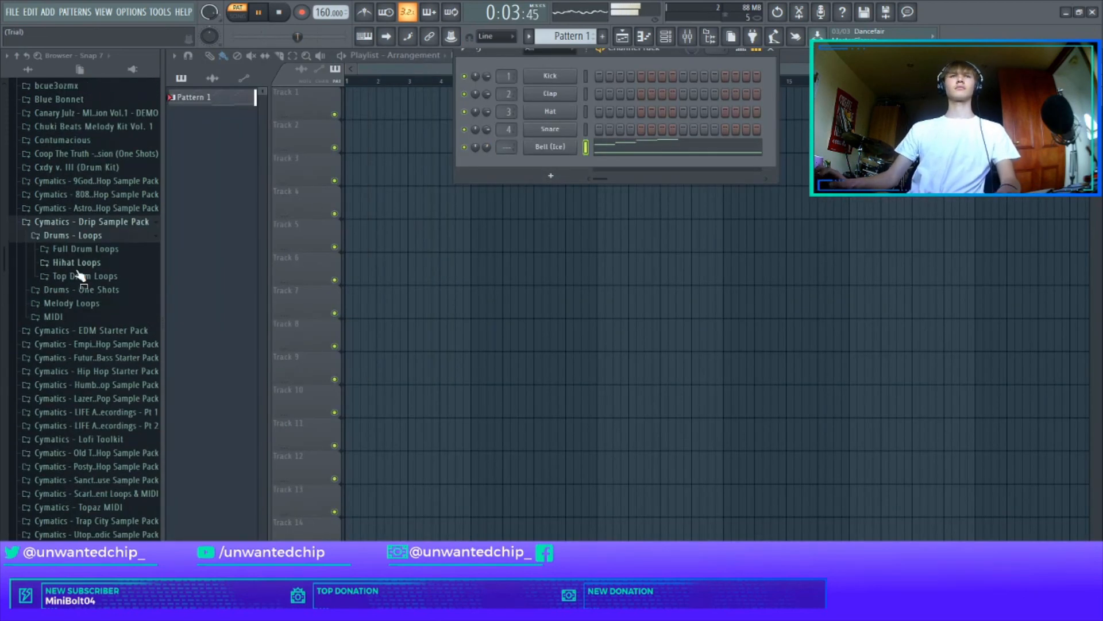
pyautogui.scroll(5, 81, 273)
pyautogui.click(78, 214)
pyautogui.click(77, 228)
pyautogui.click(73, 226)
pyautogui.click(73, 241)
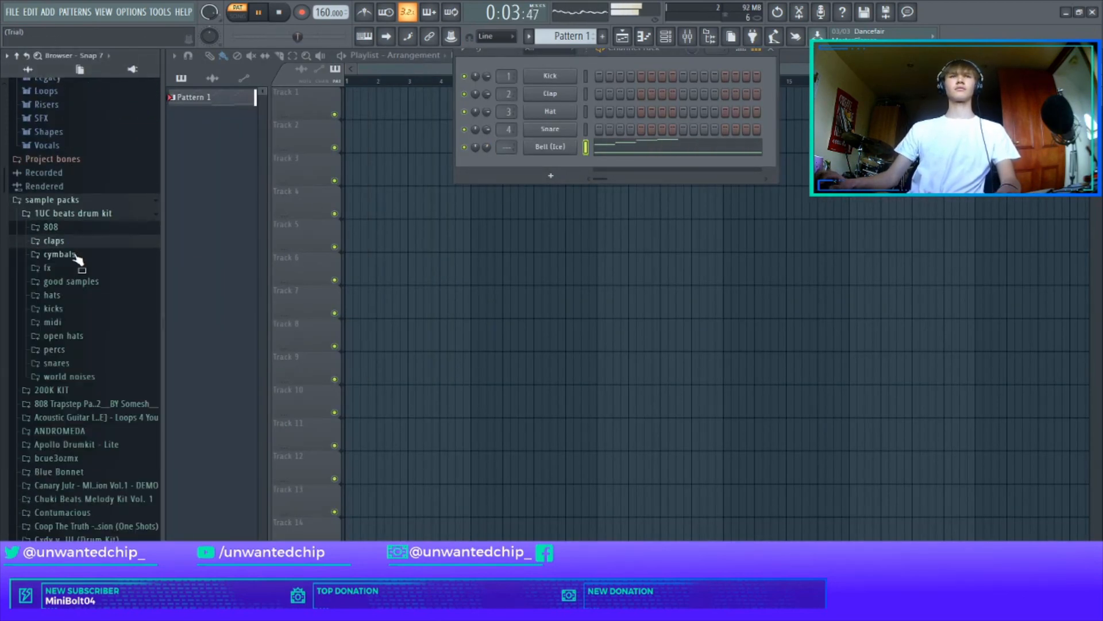
pyautogui.moveTo(75, 254); pyautogui.dragTo(576, 93)
# Step: Add a clap hit on the ninth step and open the clap channel's notes in the piano roll
pyautogui.click(683, 94)
pyautogui.rightClick(566, 94)
pyautogui.click(594, 100)
pyautogui.scroll(7, 320, 204)
# Step: Set the project tempo to 80 BPM and open the Bell (Ice) notes in the piano roll
pyautogui.rightClick(327, 12)
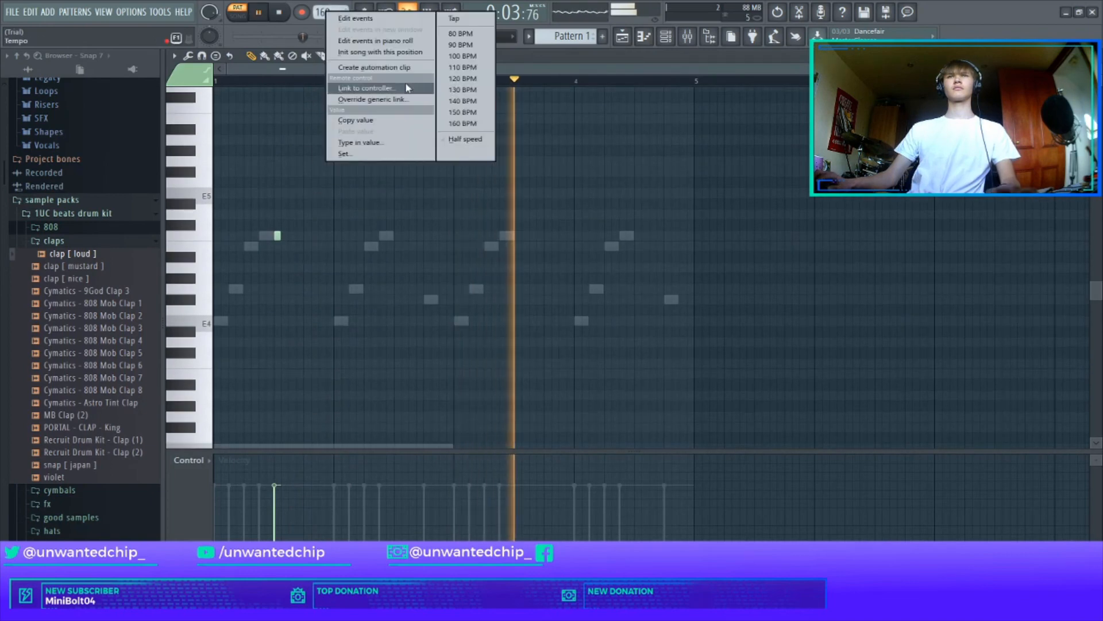
pyautogui.click(461, 34)
pyautogui.rightClick(616, 150)
pyautogui.rightClick(615, 150)
# Step: Compress all Bell (Ice) notes to half their length so the four-bar melody fits in bars 1 and 2
pyautogui.hotkey('alt', 'a')
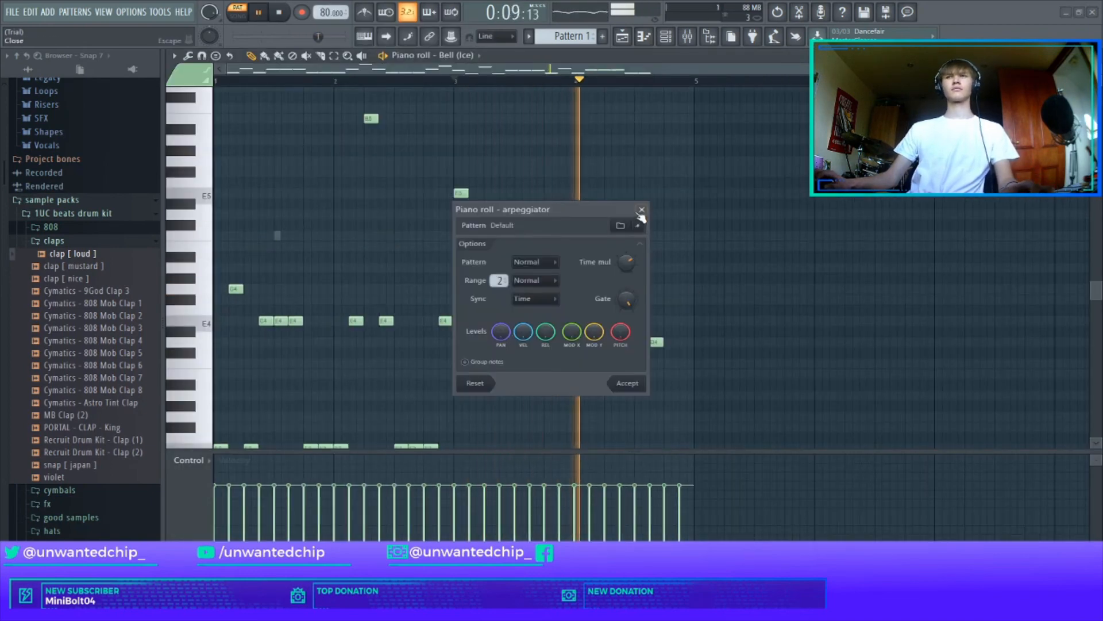
pyautogui.click(642, 211)
pyautogui.hotkey('ctrl', 'a')
pyautogui.moveTo(712, 365); pyautogui.dragTo(475, 362)
pyautogui.scroll(-2, 463, 322)
pyautogui.click(452, 313)
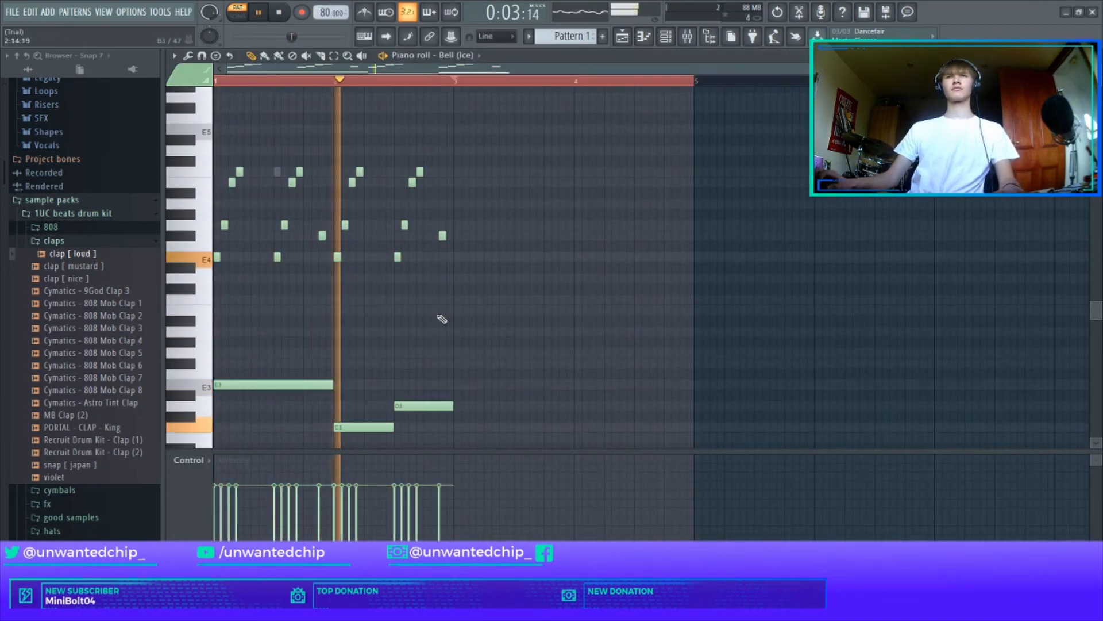
# Step: Move the clap note to beat 2 of bar 1 and repeat that half-bar through bar 4
pyautogui.press('F7')
pyautogui.click(612, 97)
pyautogui.moveTo(278, 172); pyautogui.dragTo(247, 172)
pyautogui.moveTo(219, 81); pyautogui.dragTo(273, 81)
pyautogui.hotkey('ctrl', 'b')
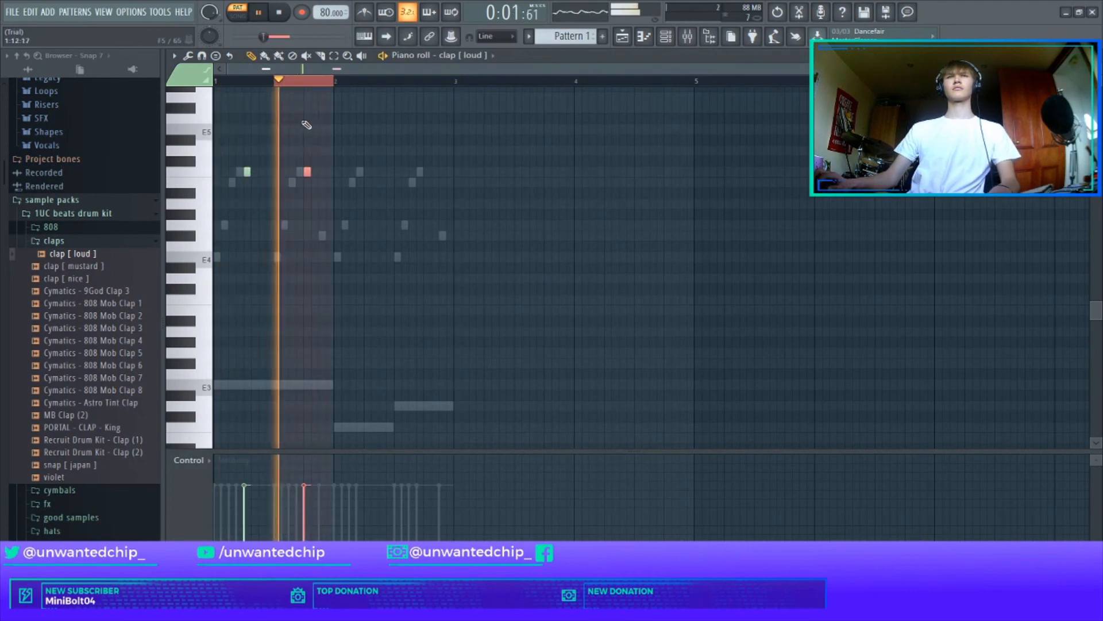
pyautogui.hotkey('ctrl', 'b')
pyautogui.hotkey('ctrl', 'b')
pyautogui.hotkey('ctrl', 'b')
pyautogui.hotkey('ctrl', 'b')
pyautogui.hotkey('ctrl', 'b')
pyautogui.hotkey('ctrl', 'b')
# Step: Duplicate the two-bar Bell (Ice) melody and bass notes into bars 3 and 4
pyautogui.keyDown('ctrl'); pyautogui.click(640, 141); pyautogui.keyUp('ctrl')
pyautogui.press('space')
pyautogui.press('space')
pyautogui.press('F7')
pyautogui.click(615, 147)
pyautogui.hotkey('ctrl', 'b')
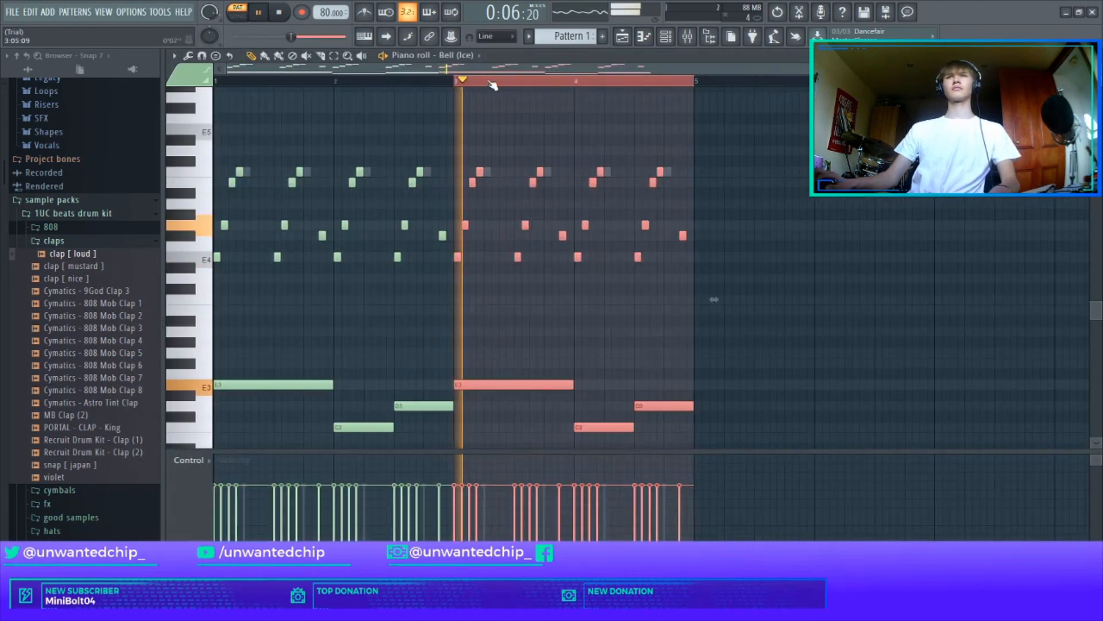
# Step: Collapse the claps folder and set the project tempo to 85 BPM
pyautogui.press('F7')
pyautogui.click(122, 241)
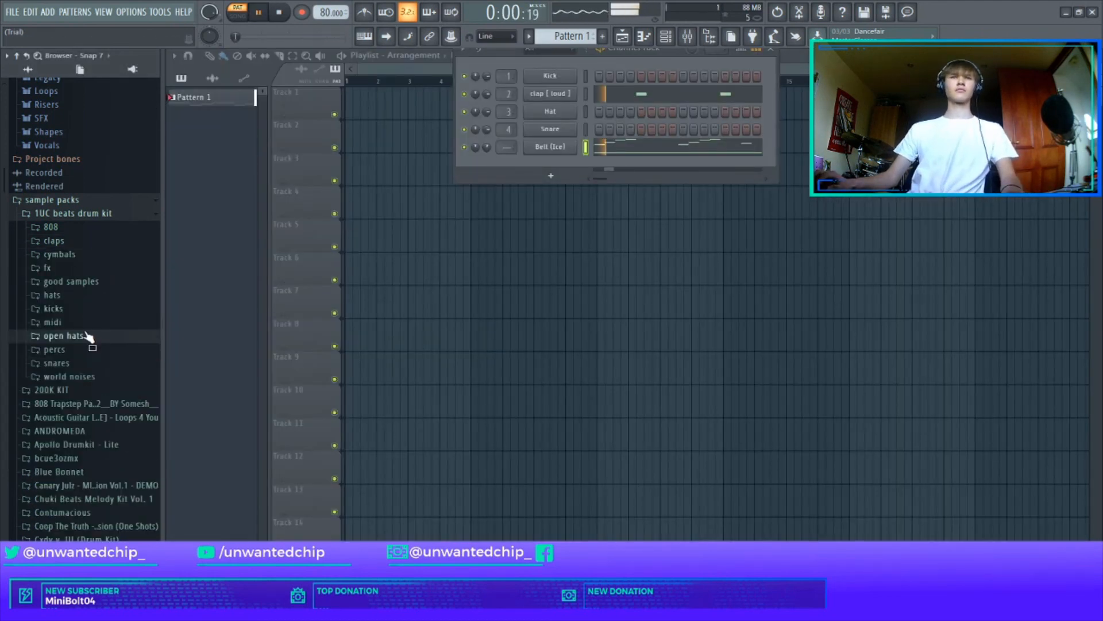
pyautogui.rightClick(328, 10)
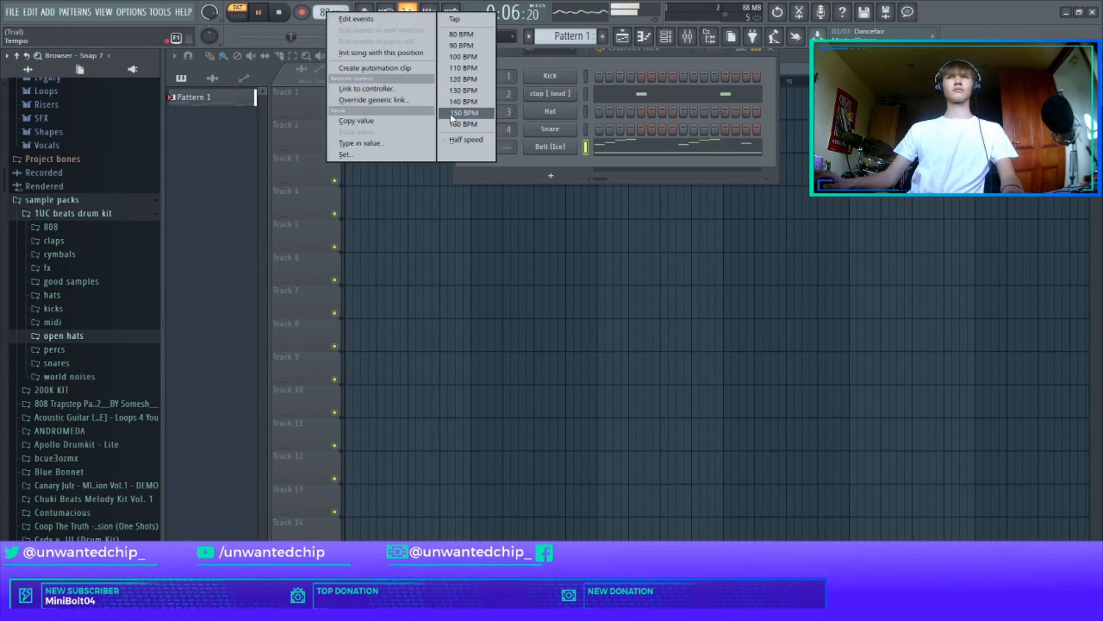
pyautogui.click(466, 45)
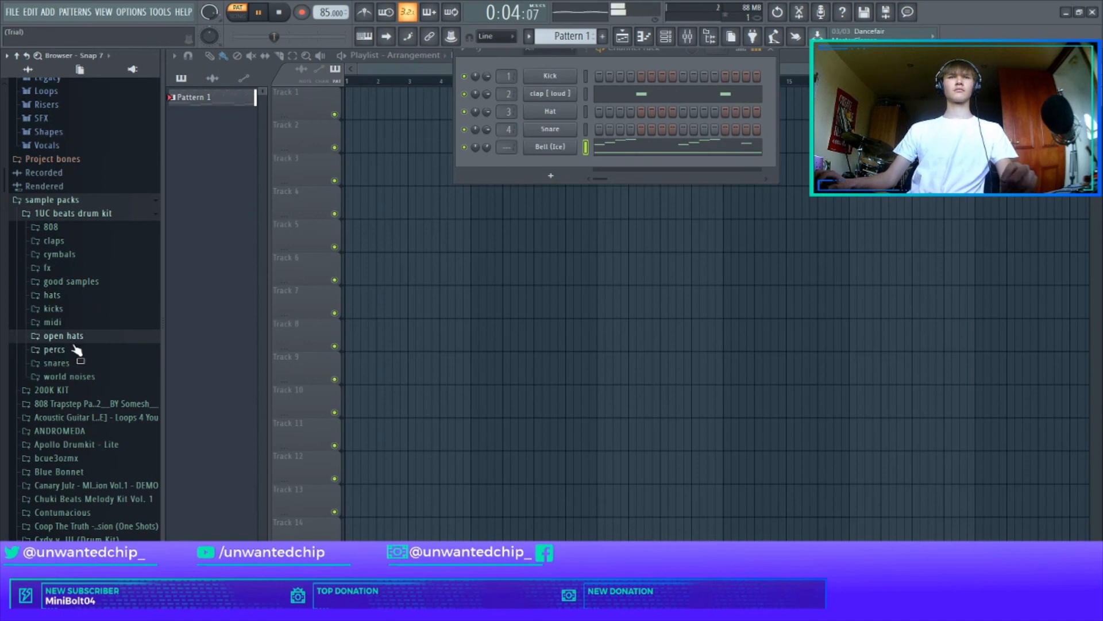
# Step: Replace the Hat channel's sample with hi hat [ zap ] from the drum kit's hats folder and fill every second step
pyautogui.click(53, 295)
pyautogui.scroll(-5, 81, 304)
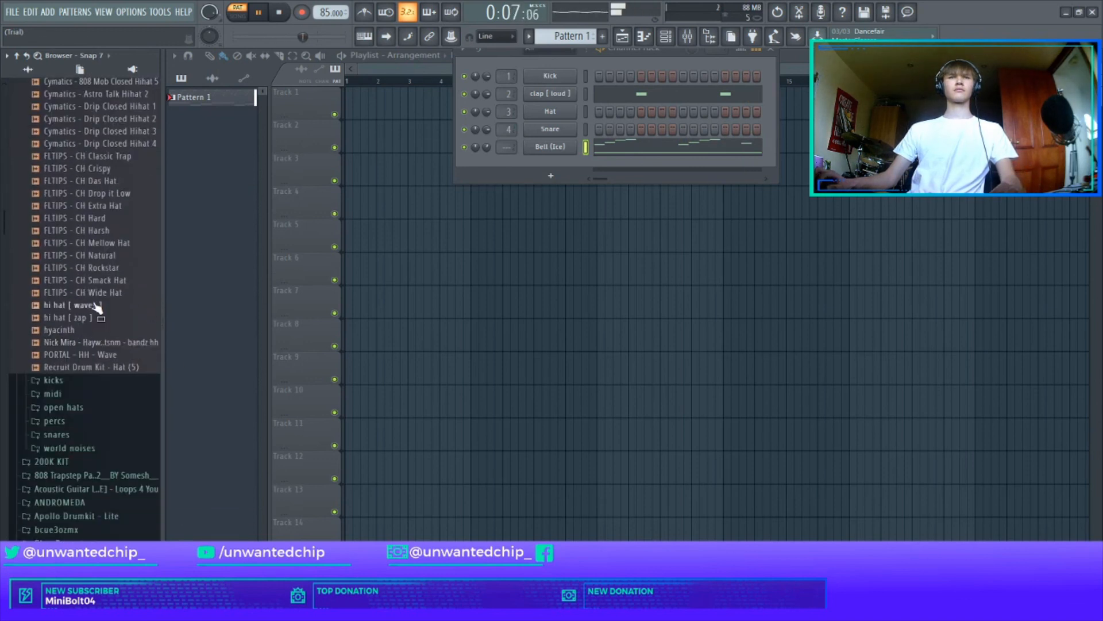
pyautogui.click(106, 357)
pyautogui.moveTo(73, 318); pyautogui.dragTo(551, 112)
pyautogui.rightClick(574, 110)
pyautogui.click(724, 149)
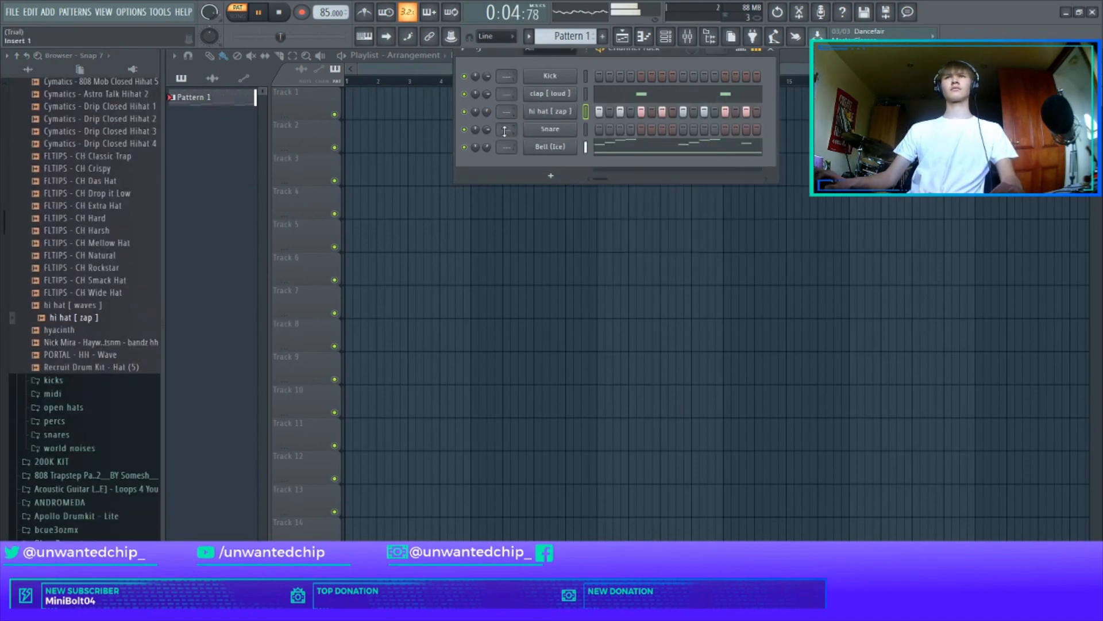
# Step: Add 808 [ new zay ] from the drum kit's 808 folder as a new channel above the Kick
pyautogui.scroll(3, 104, 230)
pyautogui.click(116, 161)
pyautogui.click(52, 162)
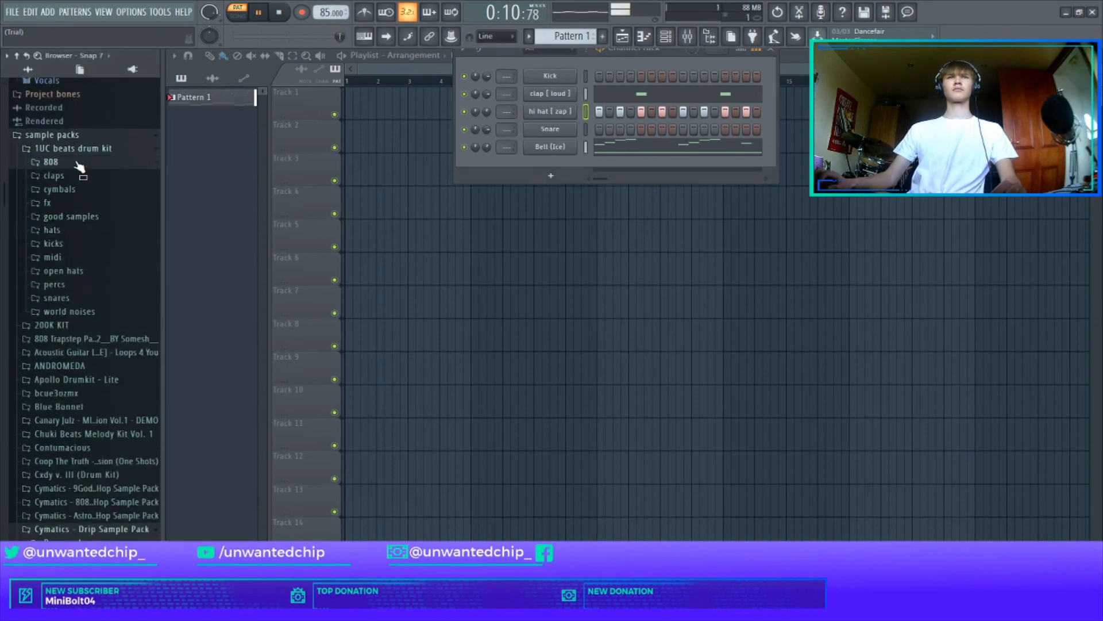
pyautogui.click(94, 201)
pyautogui.moveTo(95, 207); pyautogui.dragTo(552, 76)
# Step: Place short 808 notes following the bass: E3 at the start of bar 1, C3 at the start of bar 2 and D3 midway through bar 2
pyautogui.rightClick(563, 80)
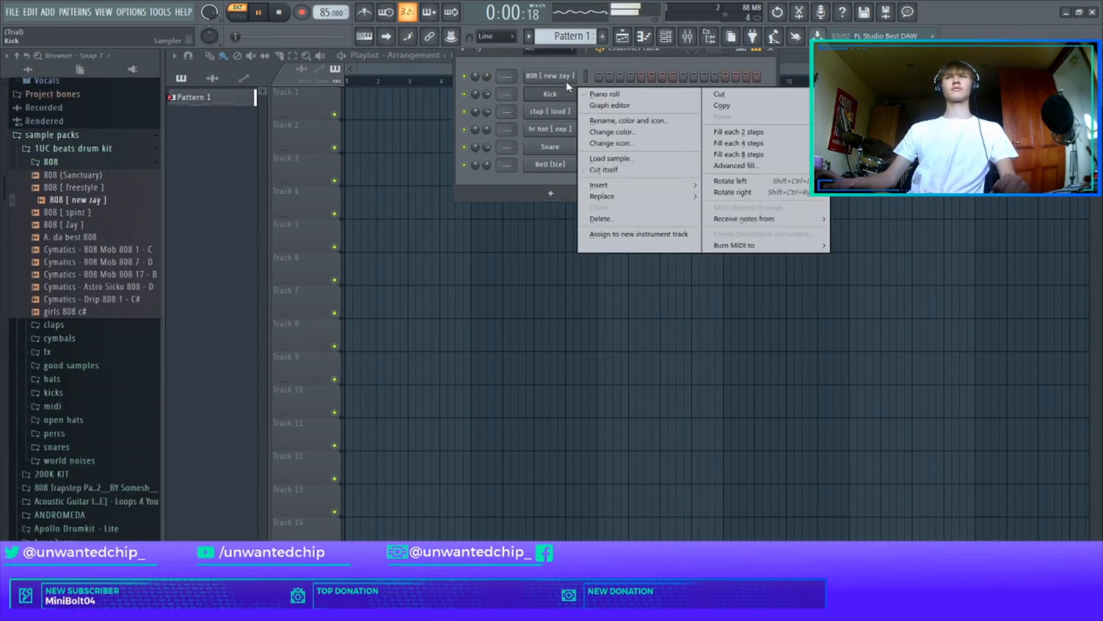
pyautogui.click(598, 74)
pyautogui.click(337, 428)
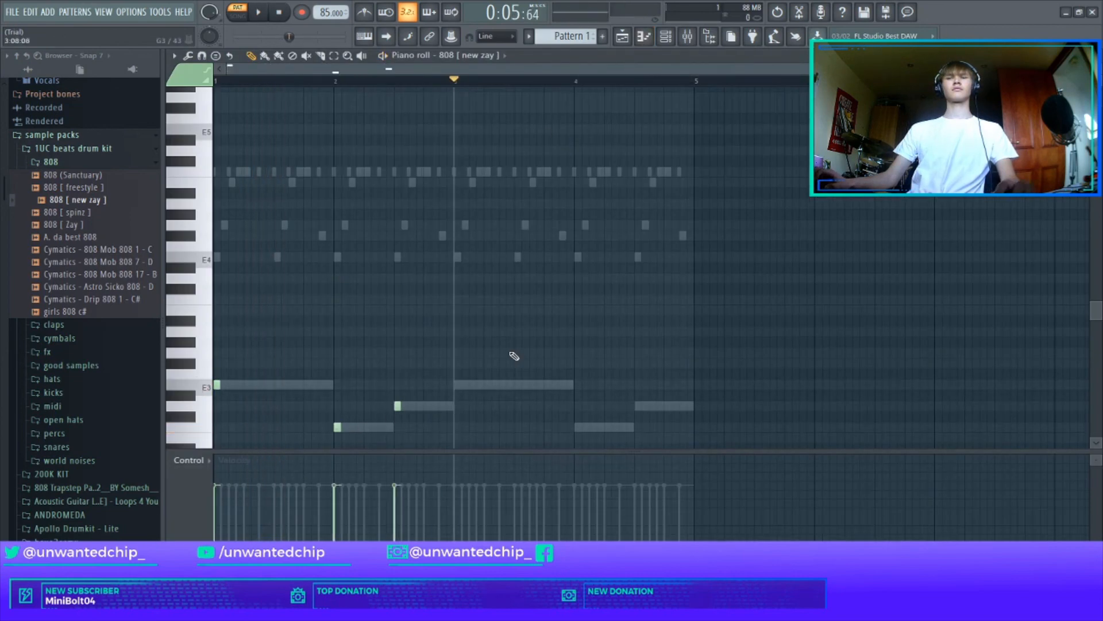